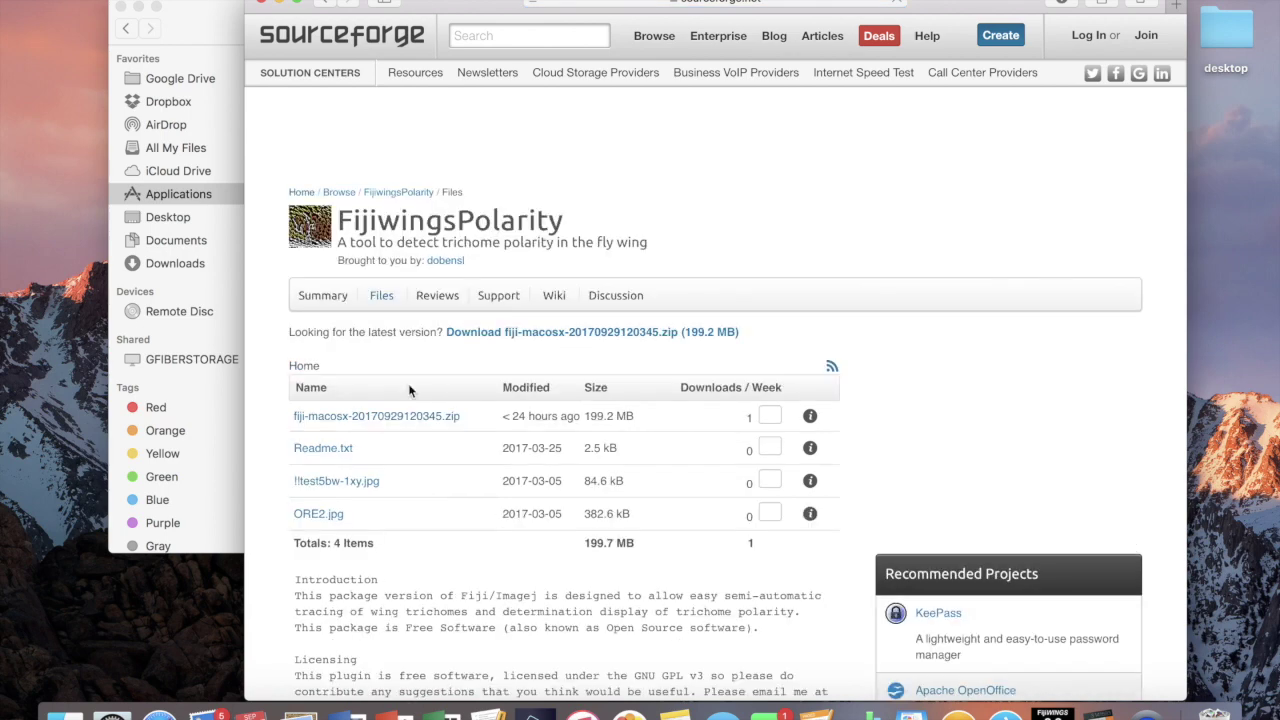
Download fiji-macosx-20170929120345.zip and the sample image !!test5bw-1xy.jpg from the FijiwingsPolarity Files page
{"action": "left_click", "coordinate": [403, 432]}
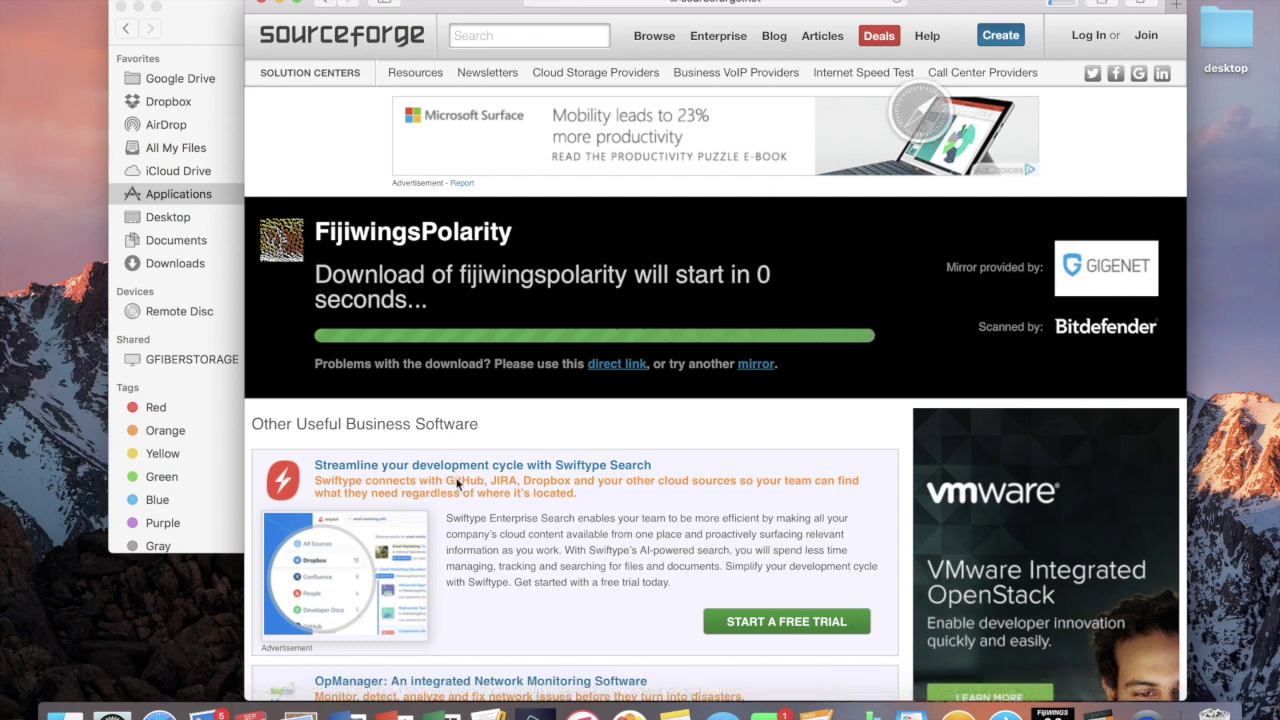
{"action": "left_click", "coordinate": [330, 3]}
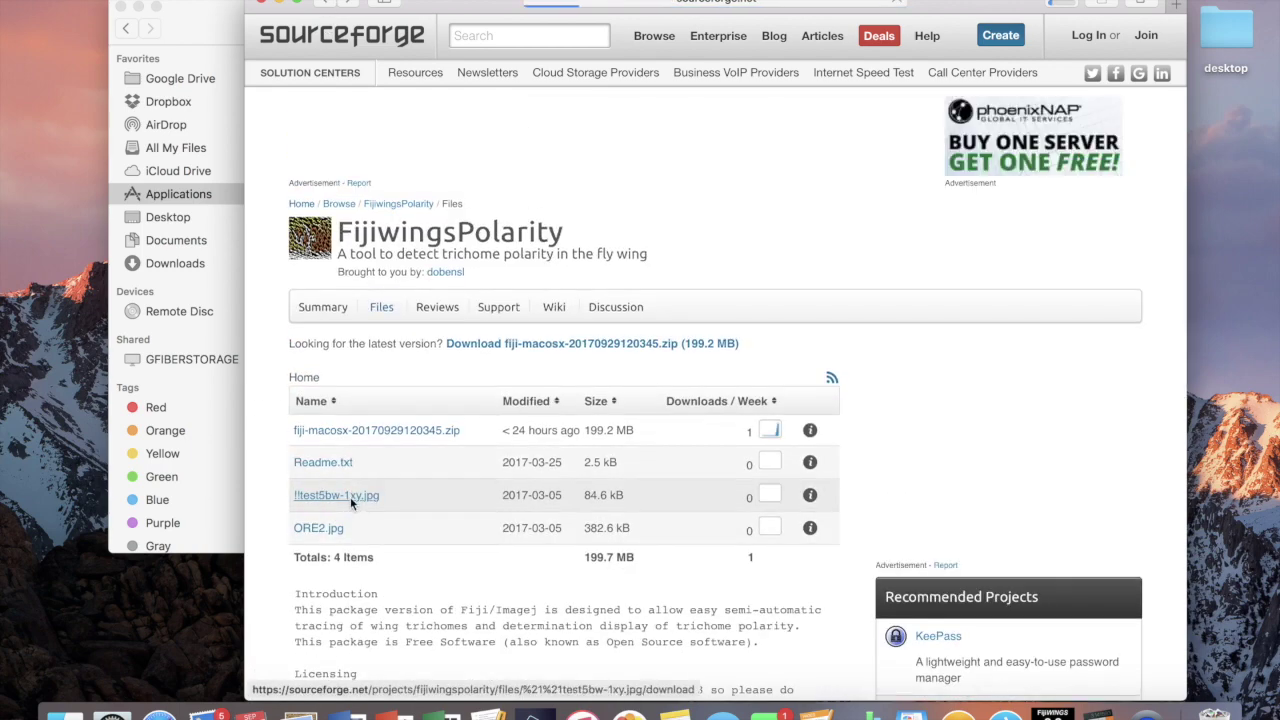
{"action": "left_click", "coordinate": [350, 497]}
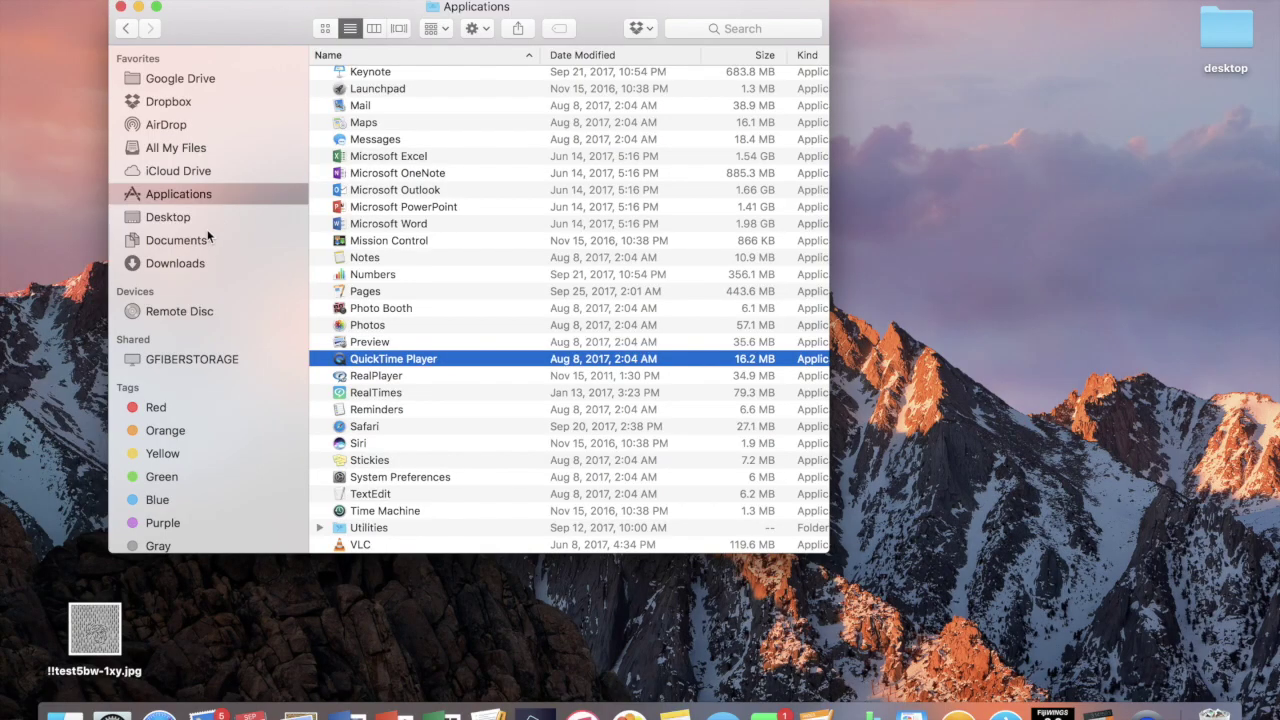
Move the downloaded Fiji app from Downloads into the Applications folder
{"action": "left_click", "coordinate": [176, 263]}
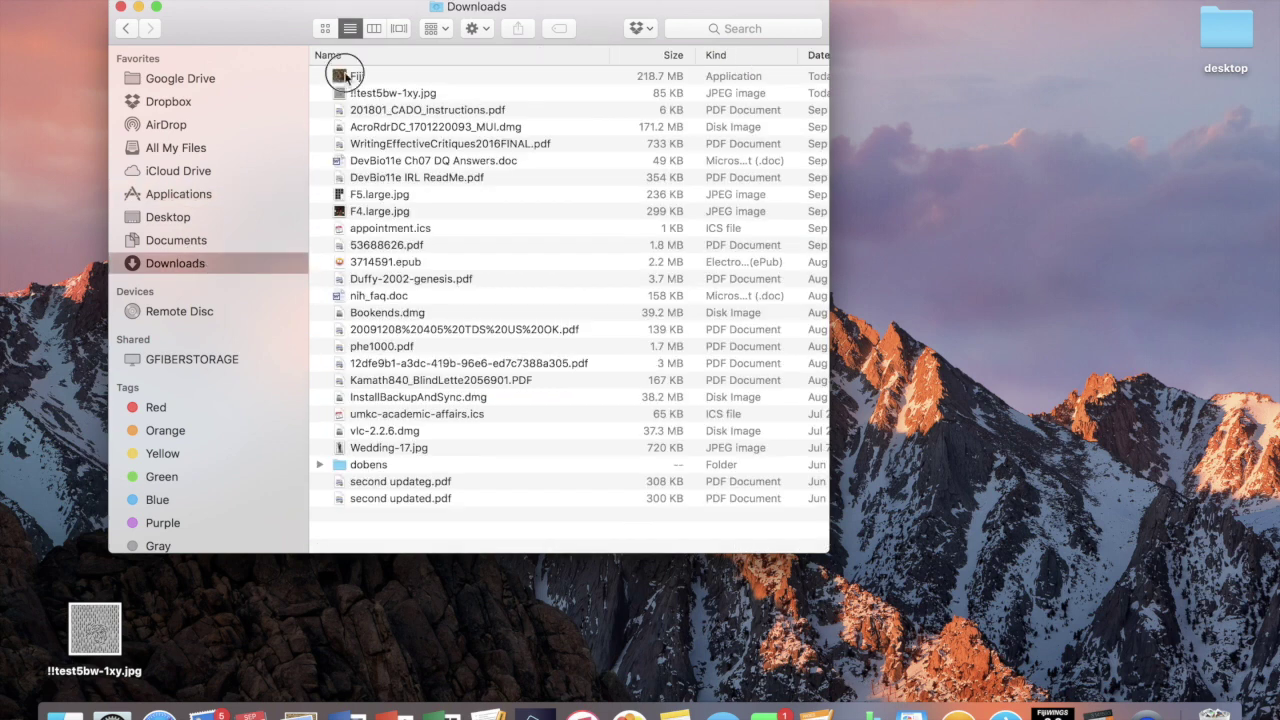
{"action": "left_click_drag", "start_coordinate": [358, 76], "coordinate": [230, 194]}
{"action": "left_click", "coordinate": [204, 197]}
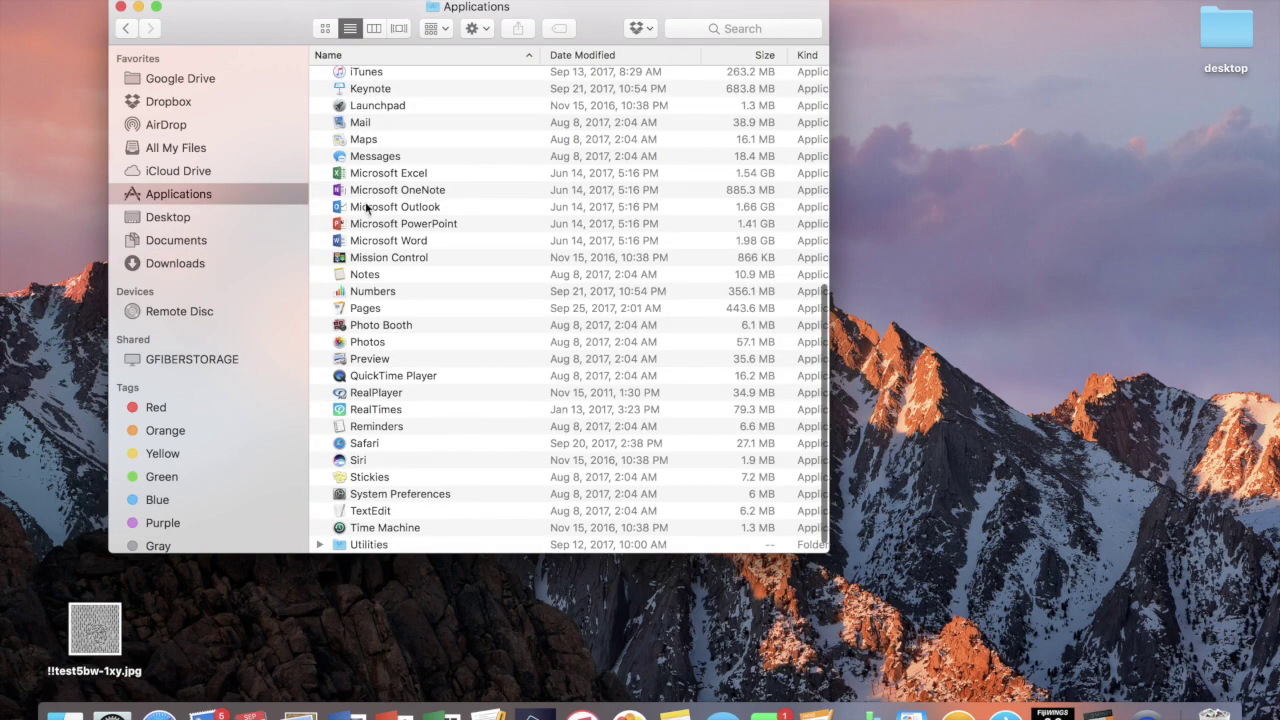
{"action": "scroll", "coordinate": [365, 215], "scroll_direction": "up", "scroll_amount": 10}
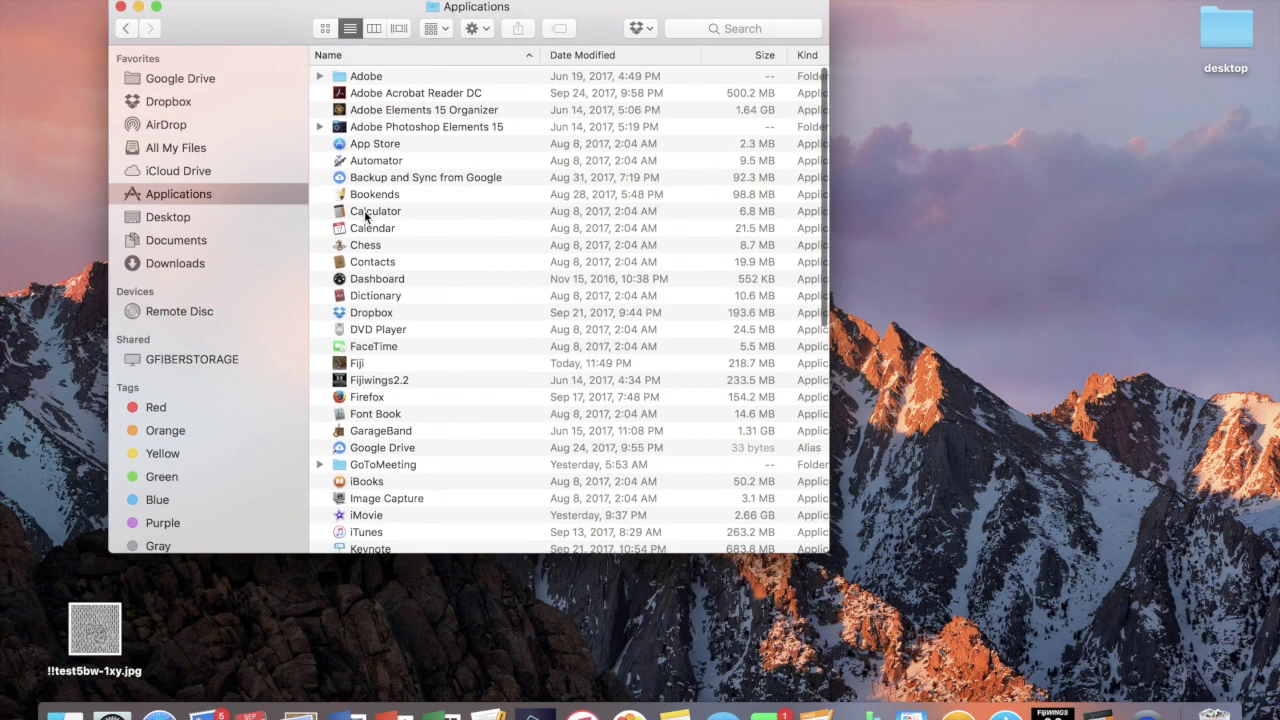
Rename the Fiji application in Applications to FijiwingsPolarity
{"action": "left_click", "coordinate": [364, 366]}
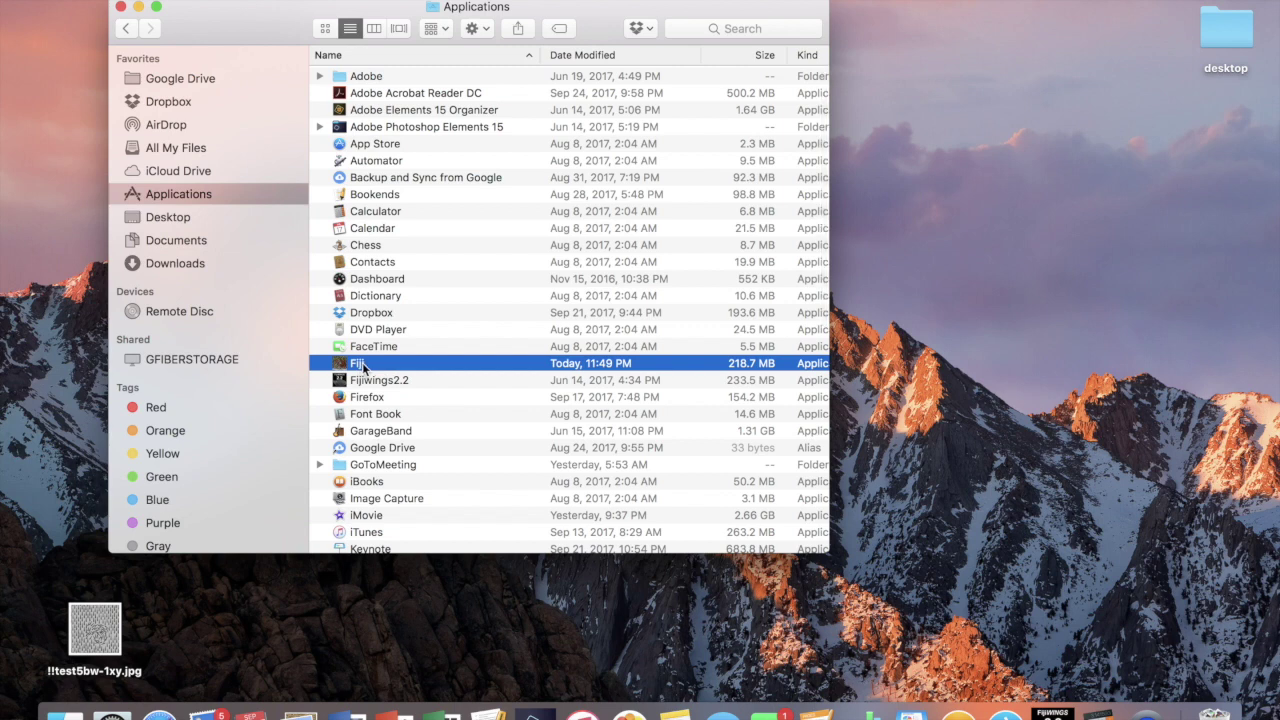
{"action": "left_click", "coordinate": [364, 366]}
{"action": "type", "text": "wingsPolarity"}
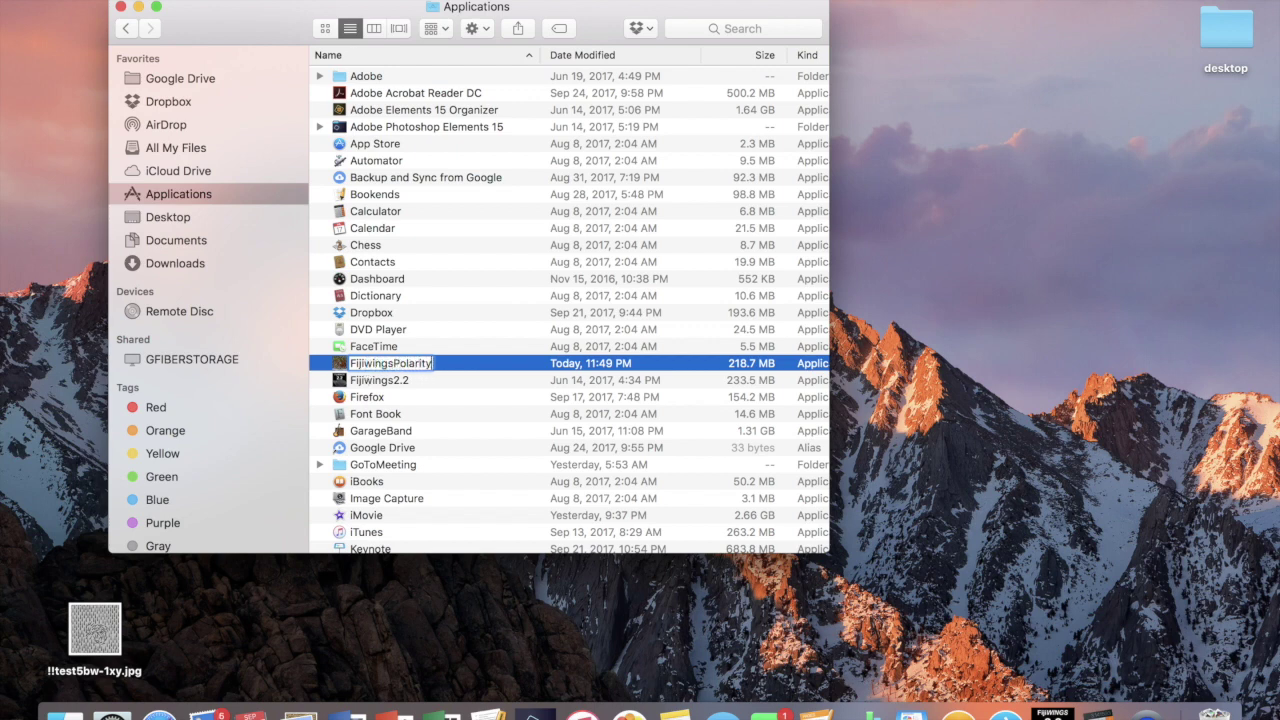
{"action": "key", "text": "Return"}
Try launching FijiwingsPolarity, dismiss the unidentified-developer warning, and go to System Preferences
{"action": "double_click", "coordinate": [487, 368]}
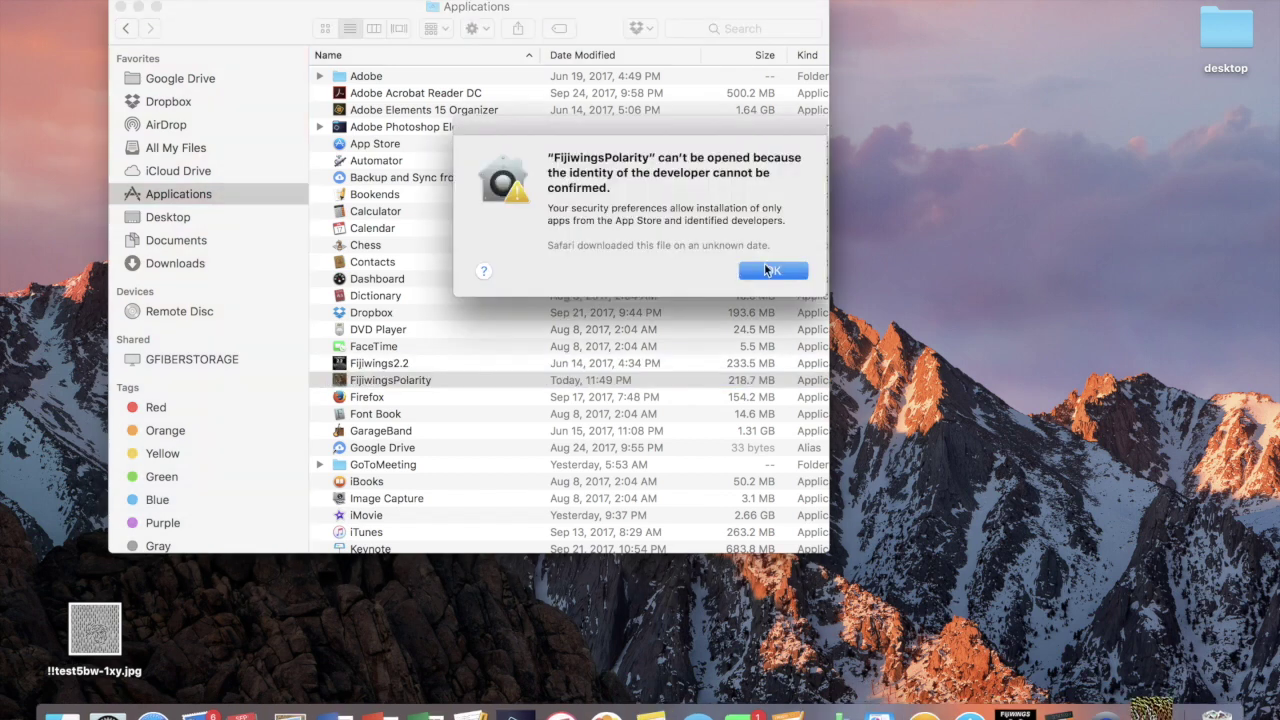
{"action": "left_click", "coordinate": [764, 263]}
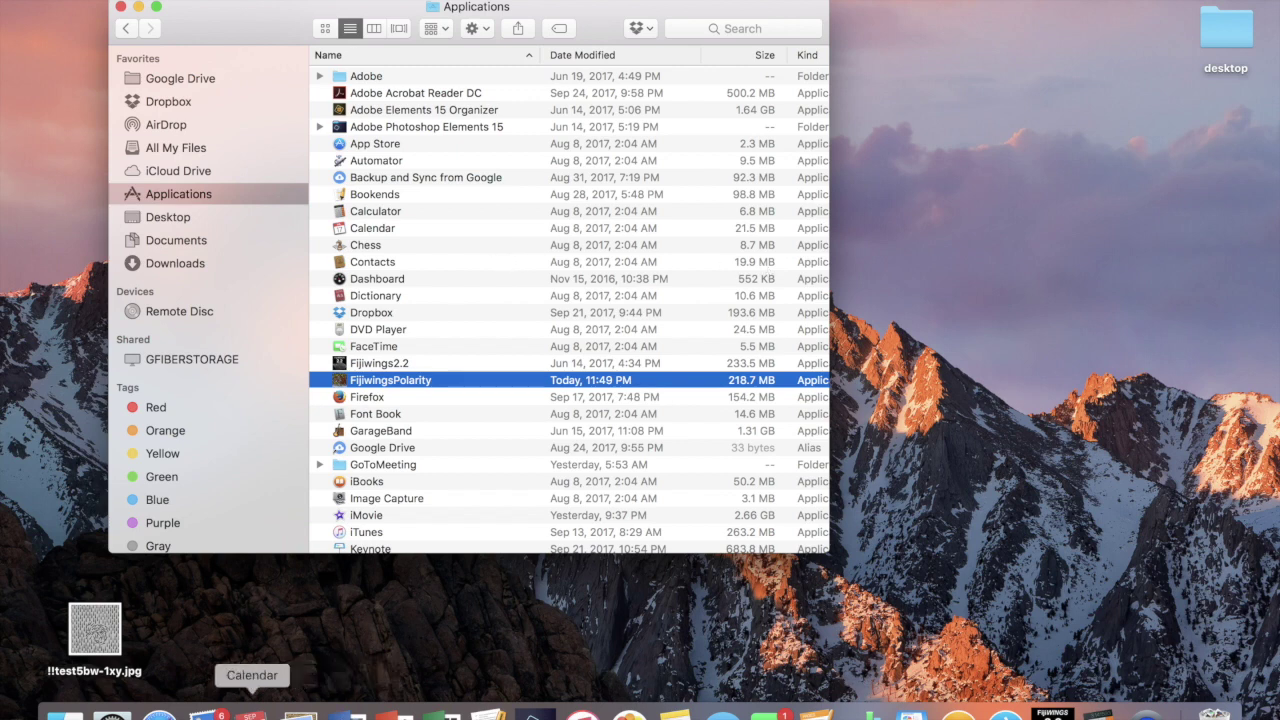
{"action": "left_click", "coordinate": [113, 714]}
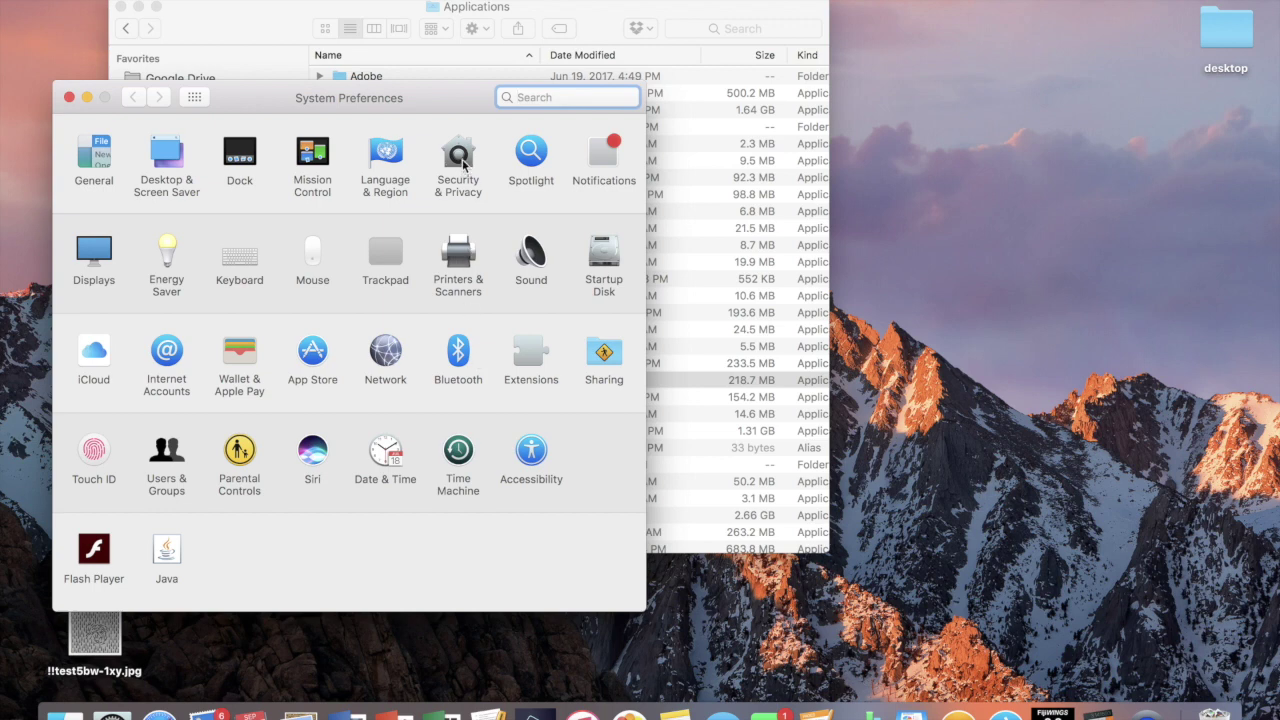
Allow FijiwingsPolarity via Security & Privacy's Open Anyway, confirm Open, and close the settings
{"action": "left_click", "coordinate": [463, 165]}
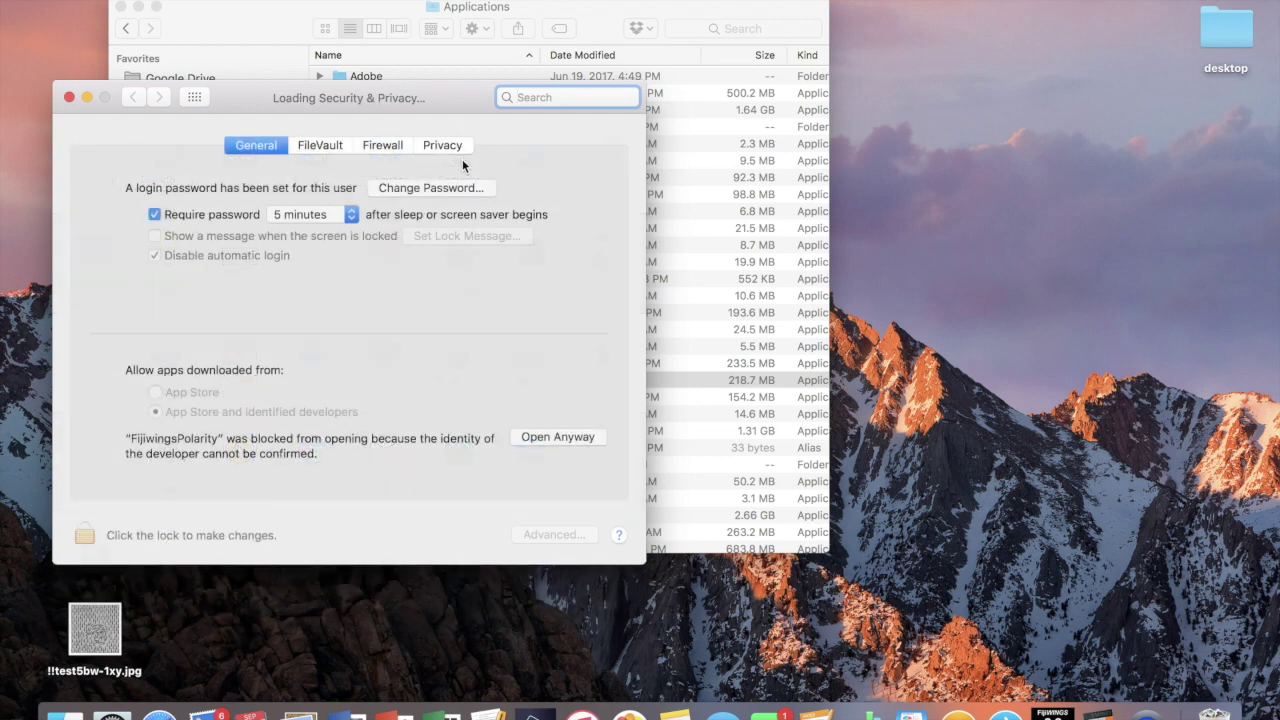
{"action": "left_click", "coordinate": [564, 441]}
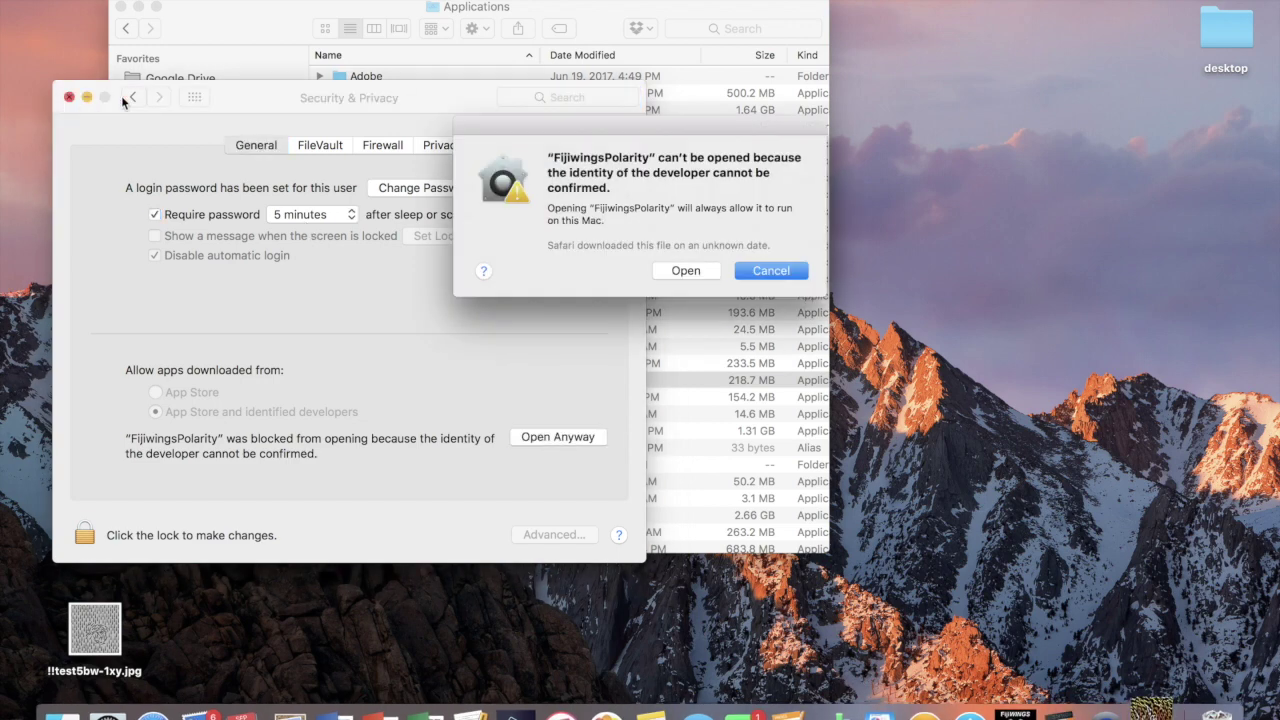
{"action": "left_click", "coordinate": [682, 269]}
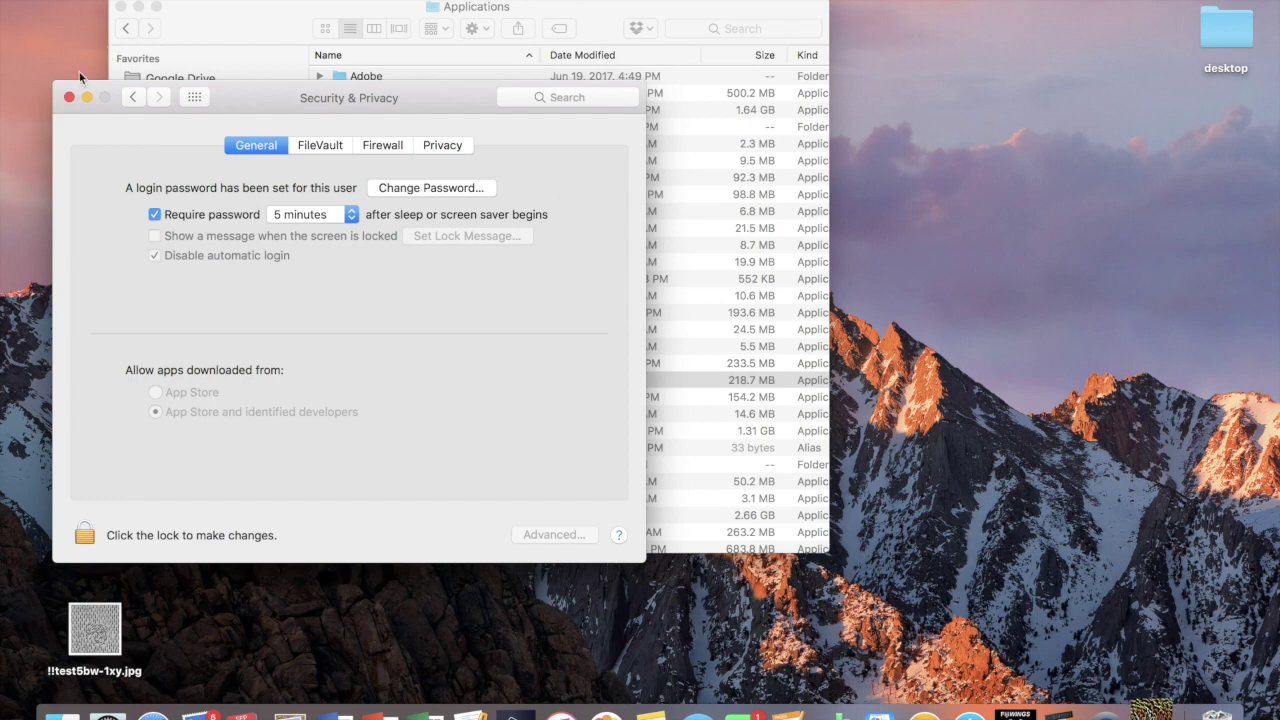
{"action": "left_click", "coordinate": [69, 97]}
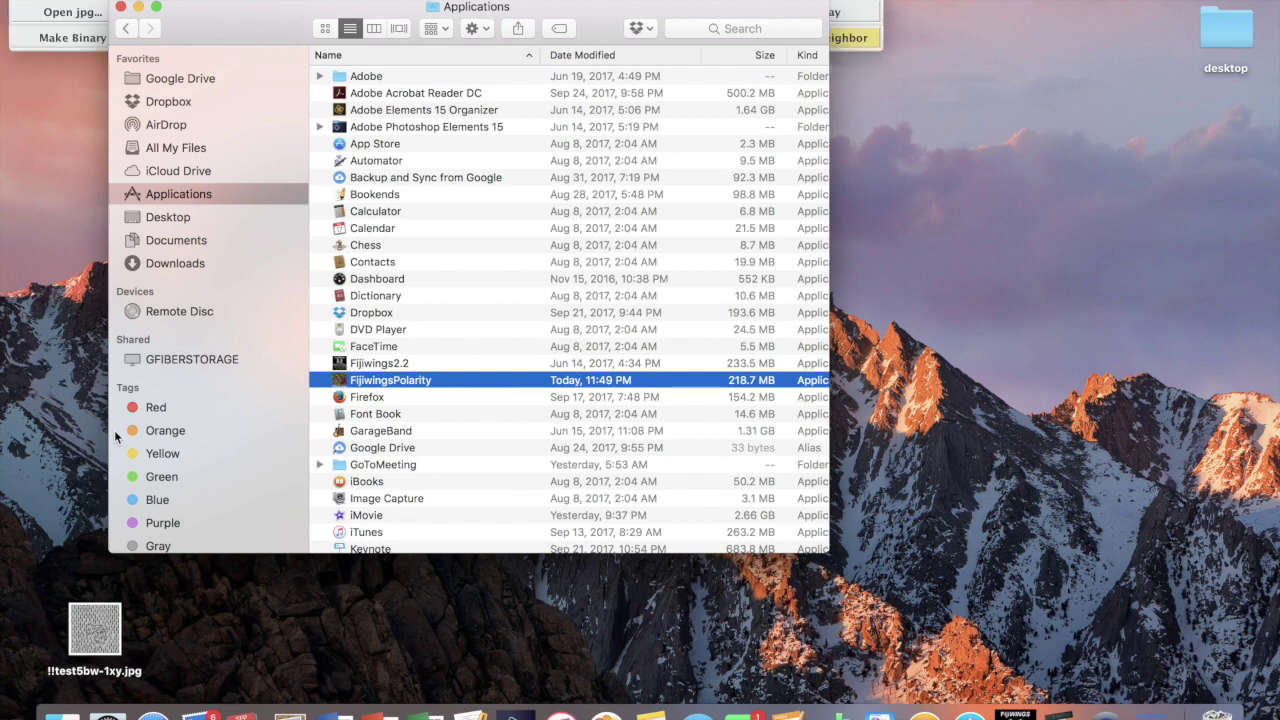
Open the sample image !!test5bw-1xy.jpg in FijiwingsPolarity alongside the polarity tools panel
{"action": "left_click", "coordinate": [121, 7]}
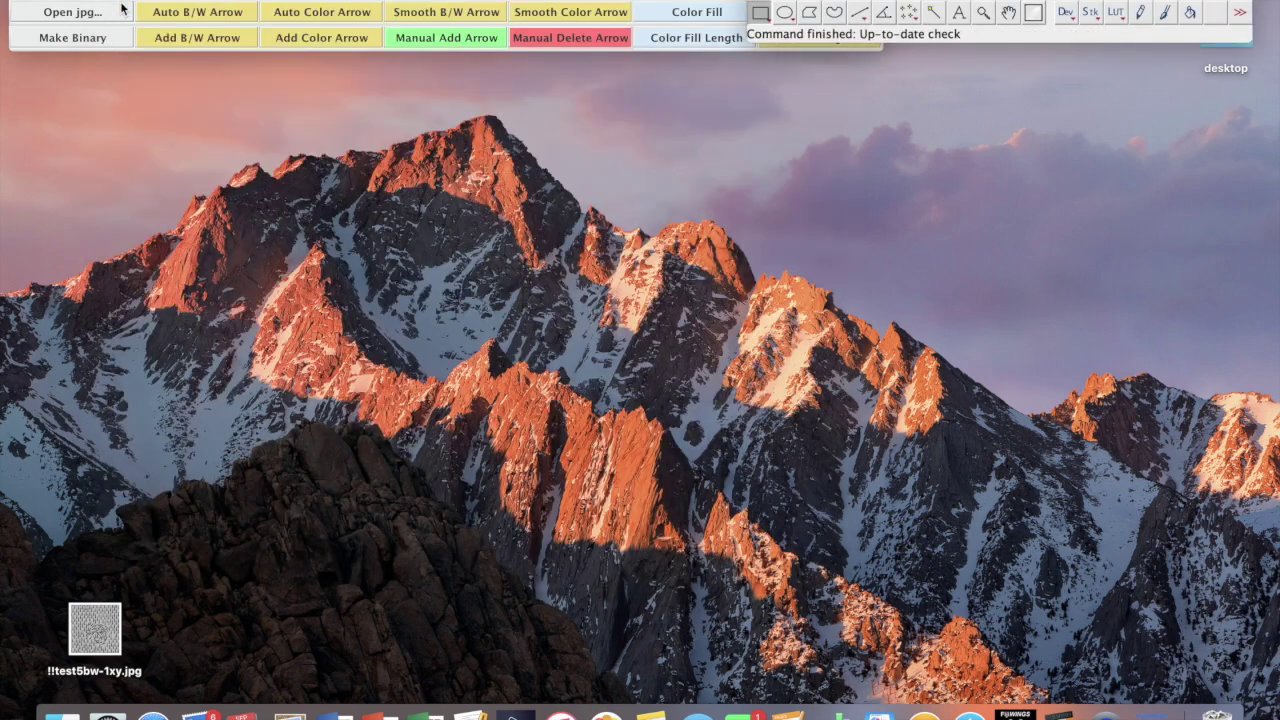
{"action": "left_click_drag", "start_coordinate": [105, 648], "coordinate": [1150, 712]}
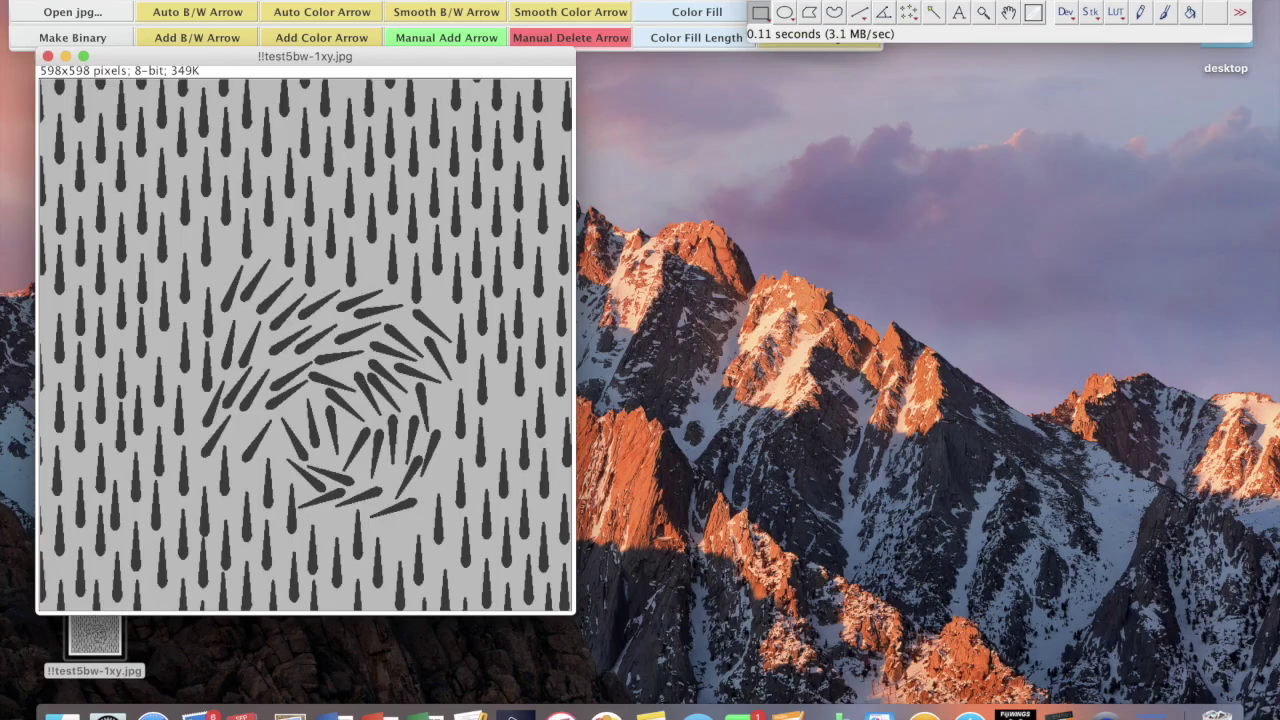
{"action": "left_click_drag", "start_coordinate": [358, 57], "coordinate": [356, 85]}
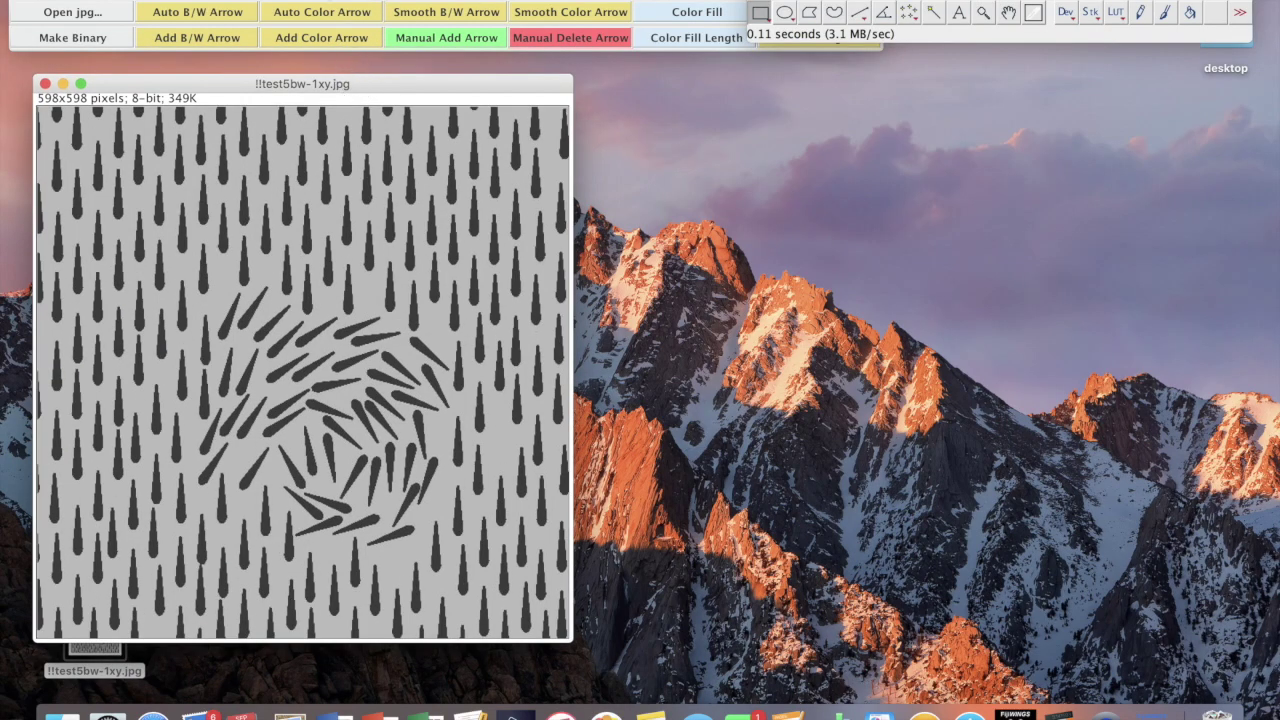
{"action": "left_click", "coordinate": [330, 4]}
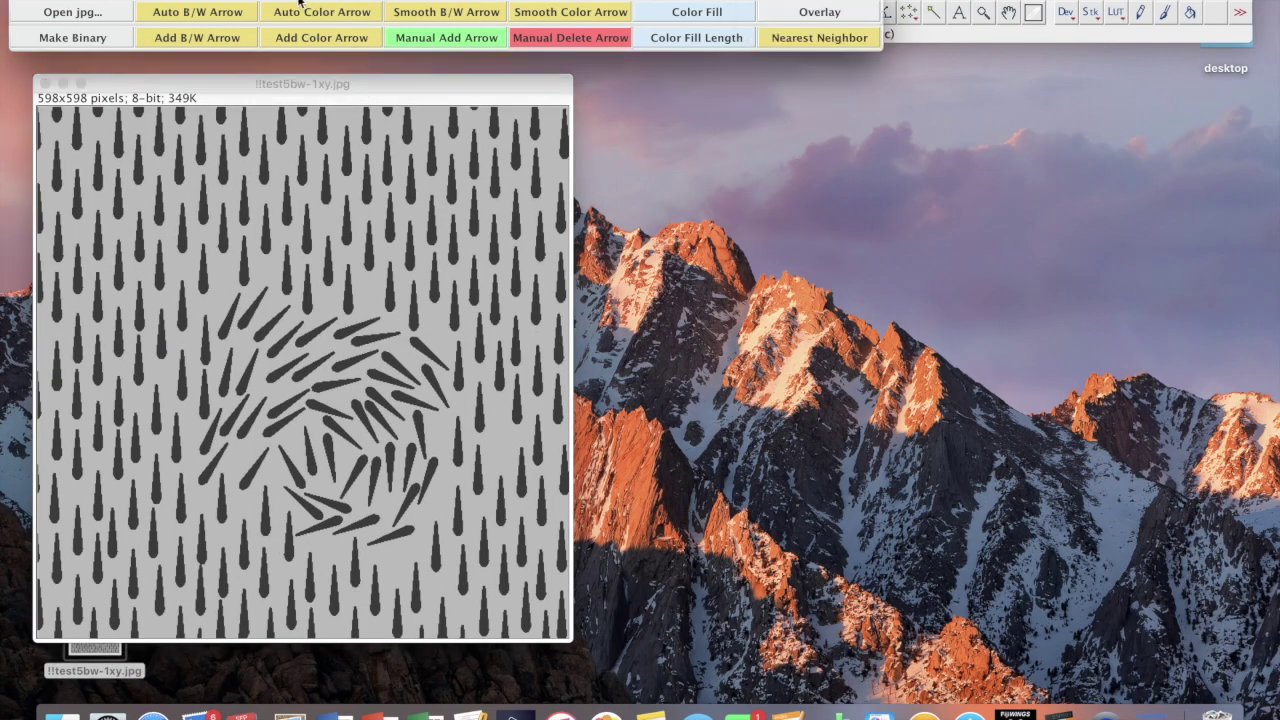
Run Auto B/W Arrow with particle size 200 and arrow width 5, then show the overlay
{"action": "left_click", "coordinate": [232, 16]}
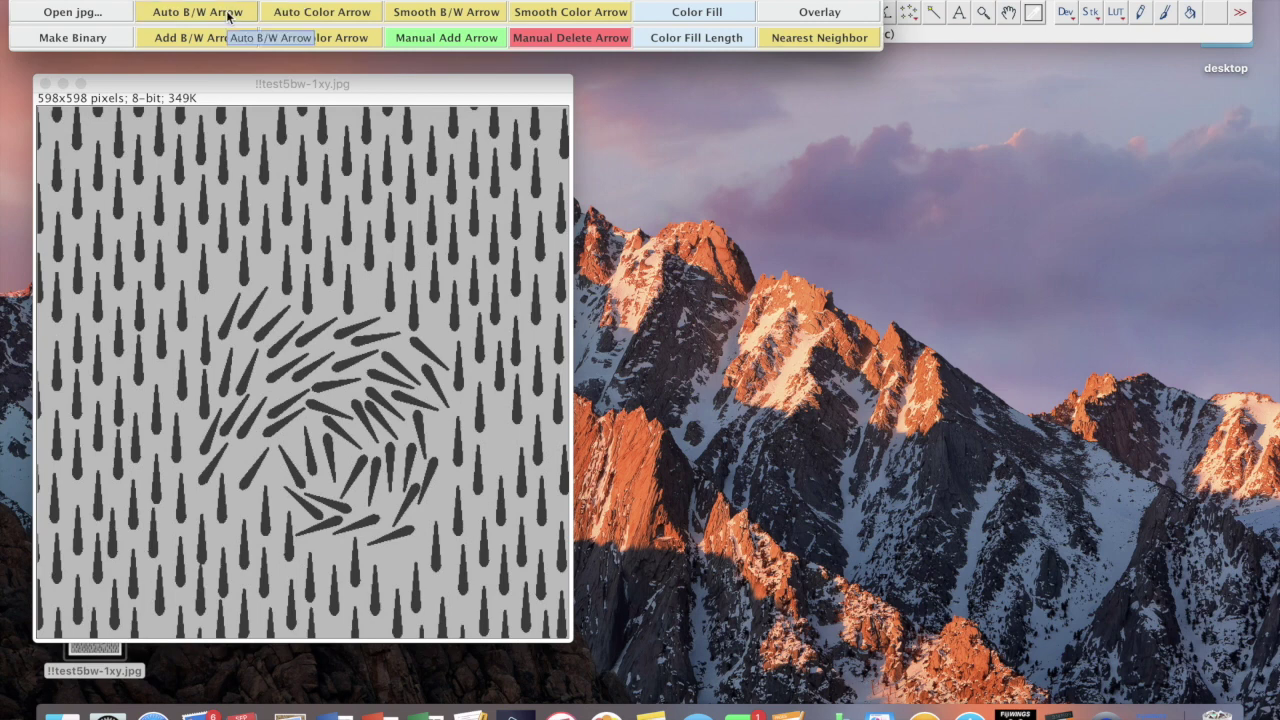
{"action": "left_click", "coordinate": [228, 14]}
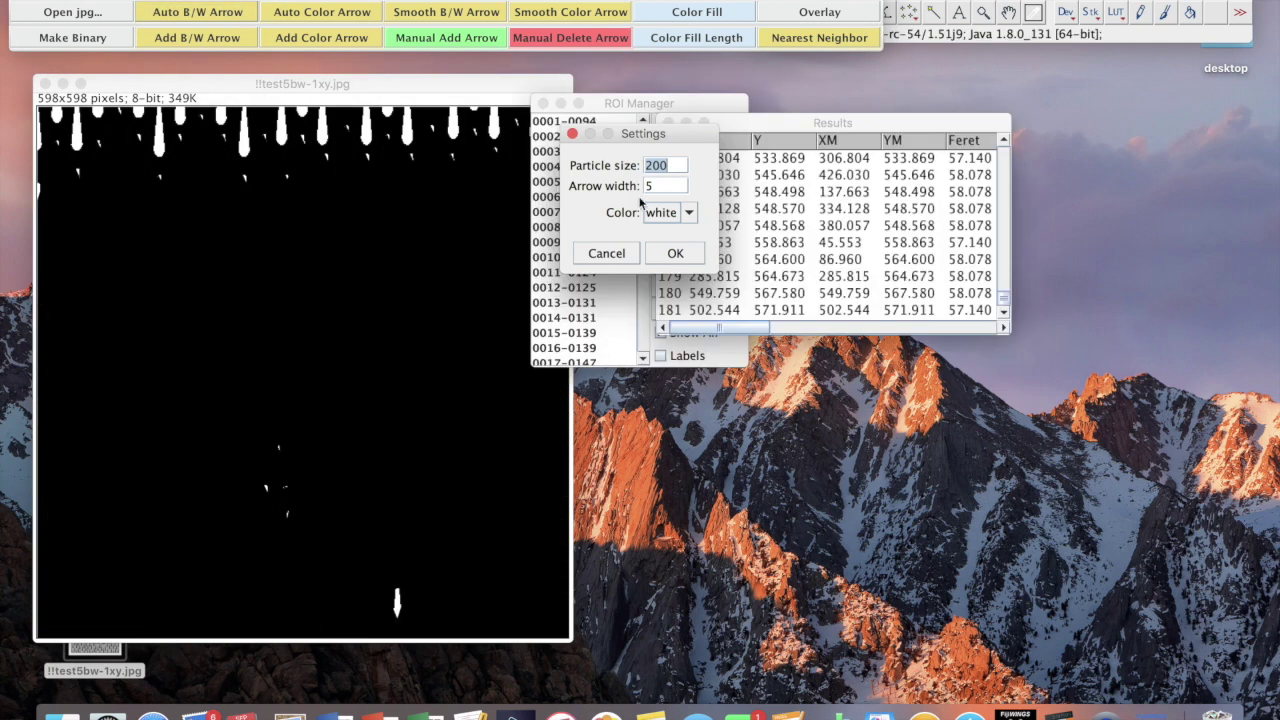
{"action": "left_click", "coordinate": [677, 255]}
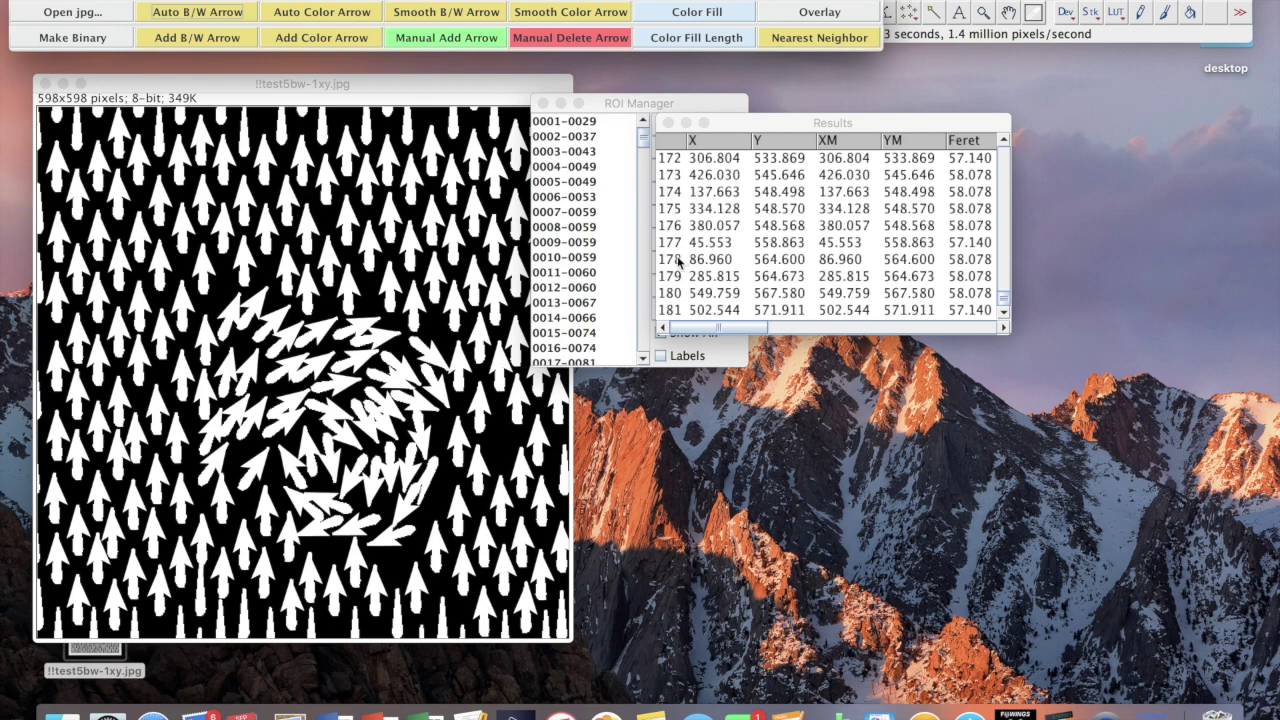
{"action": "left_click", "coordinate": [798, 12]}
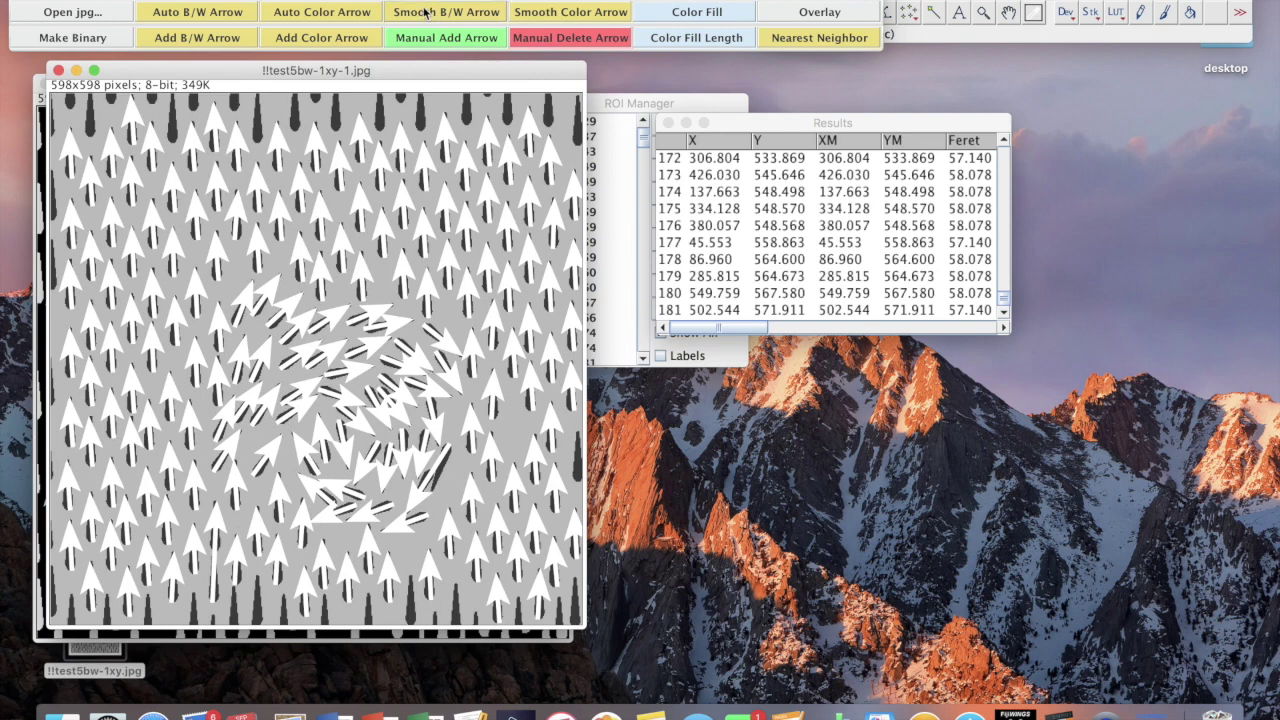
Close the overlay, run Auto Color Arrow with particle size 200 and width 5, and overlay it
{"action": "left_click", "coordinate": [58, 70]}
{"action": "left_click", "coordinate": [306, 14]}
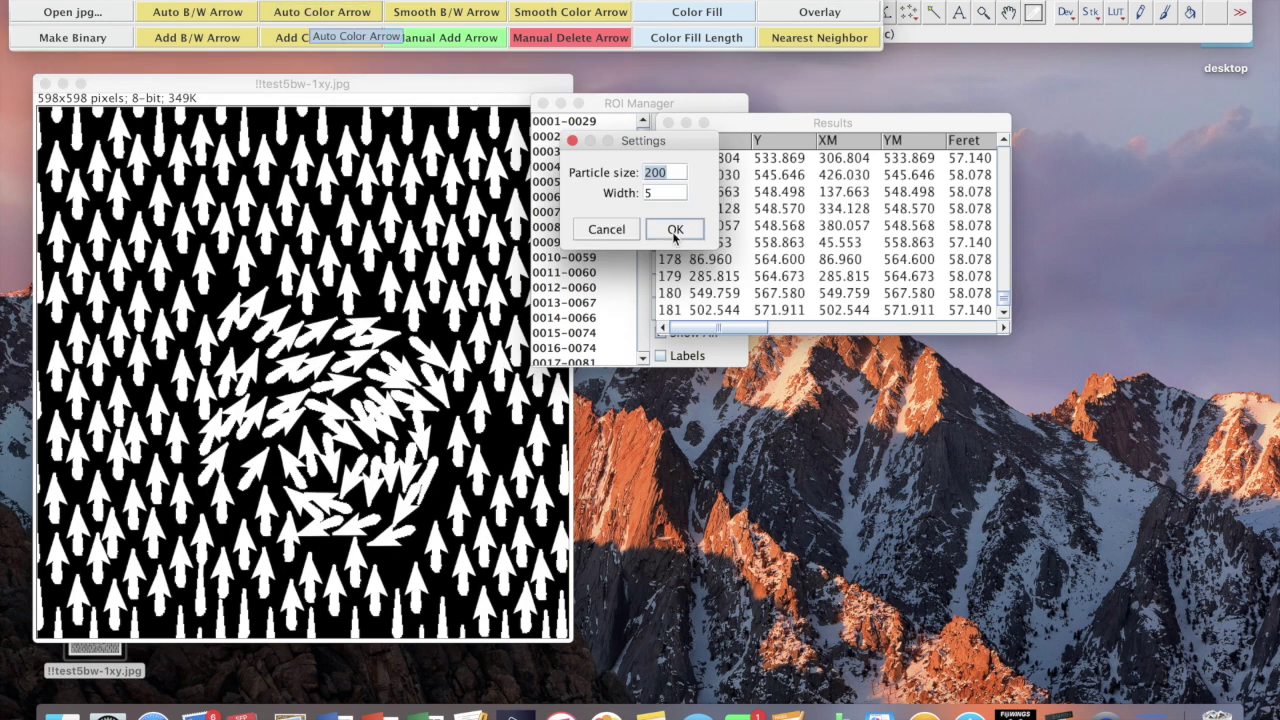
{"action": "left_click", "coordinate": [674, 230]}
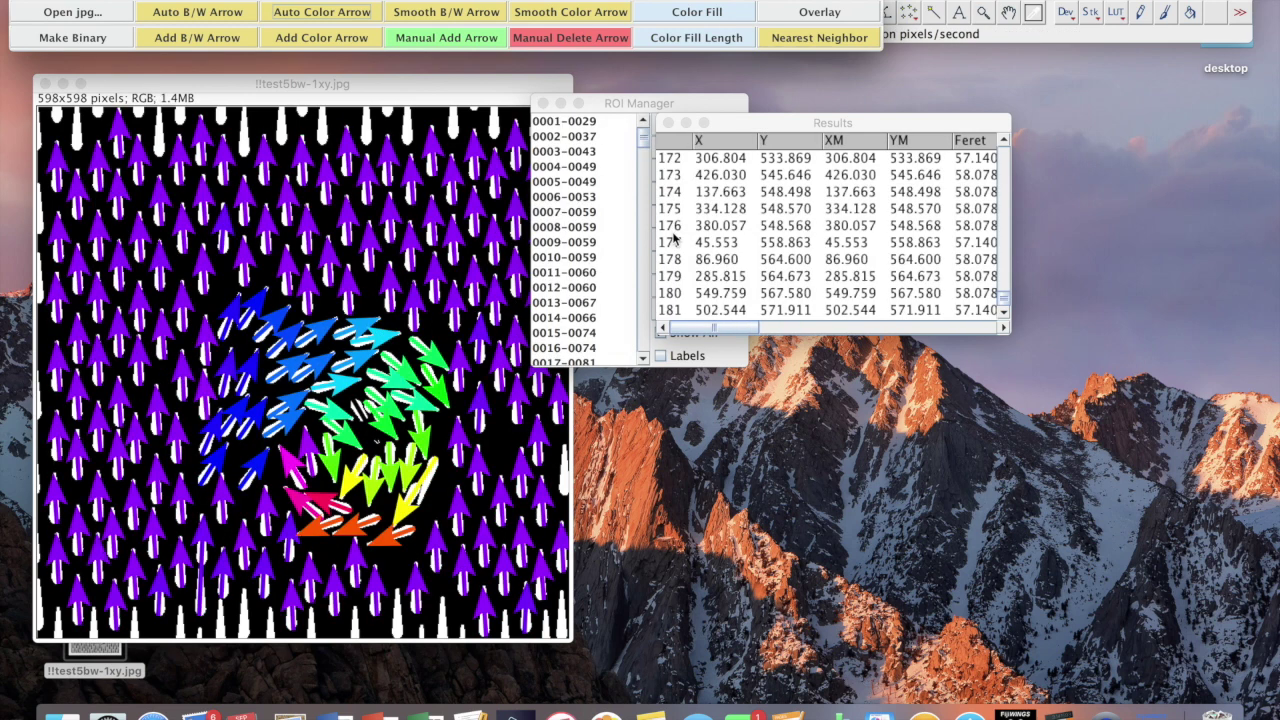
{"action": "left_click", "coordinate": [805, 15]}
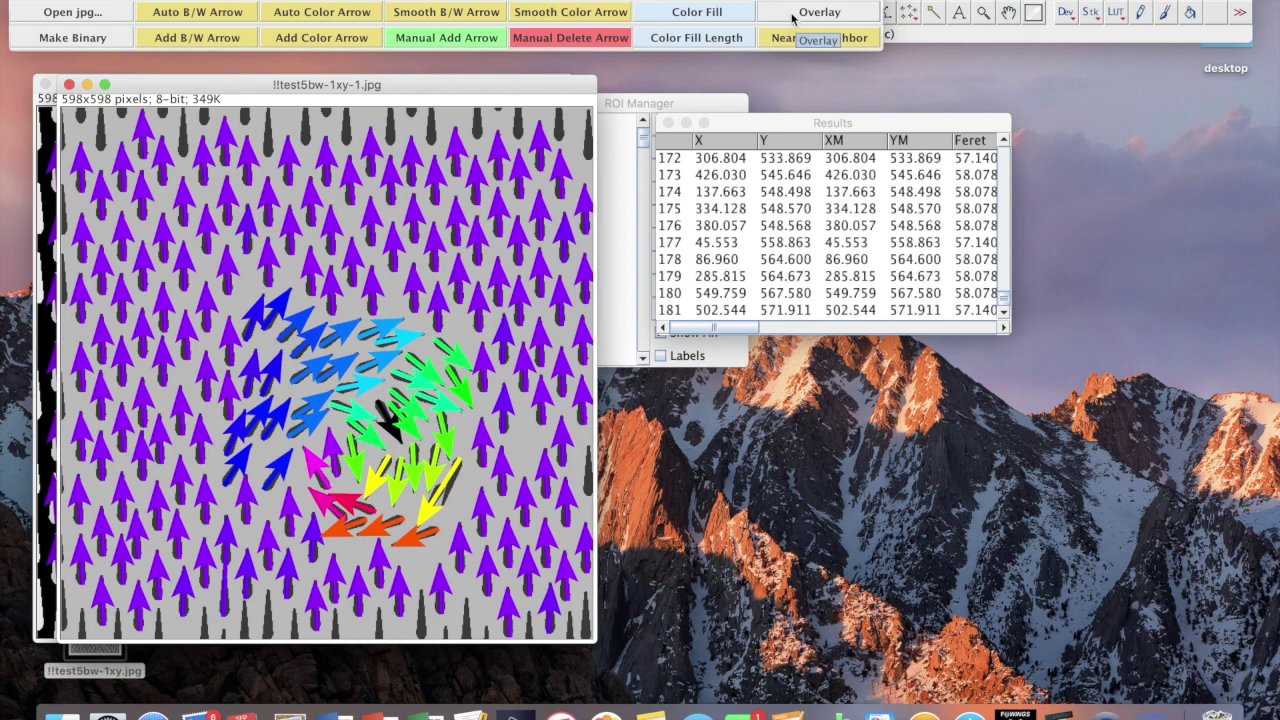
{"action": "left_click", "coordinate": [731, 14]}
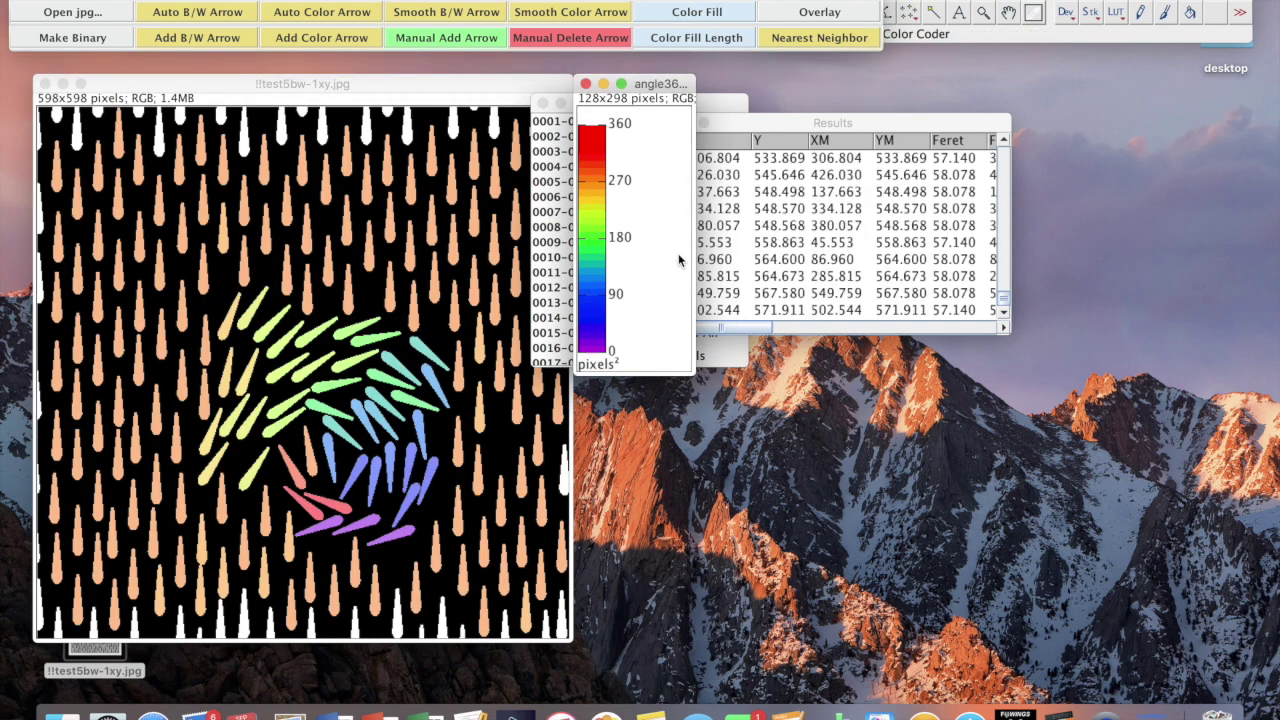
Overlay the colour-filled trichomes, close it, and run Nearest Neighbor with particle size 200, angle difference 5
{"action": "left_click", "coordinate": [820, 14]}
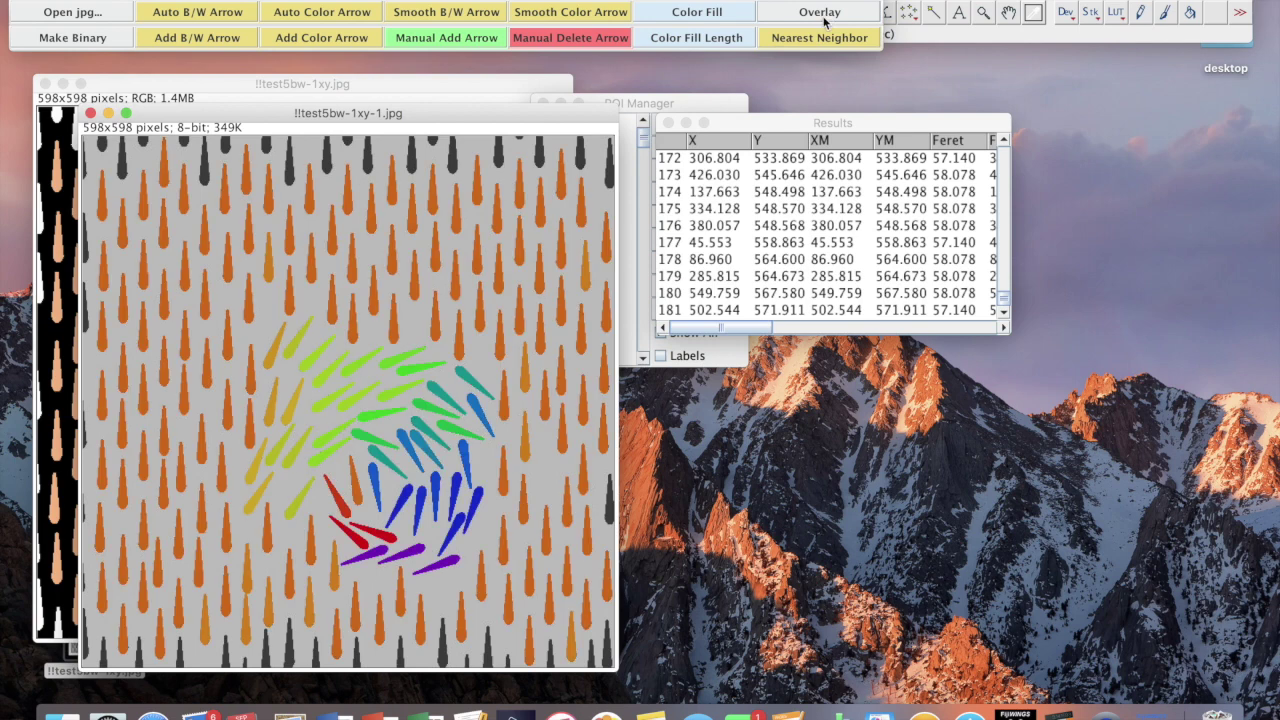
{"action": "left_click", "coordinate": [90, 113]}
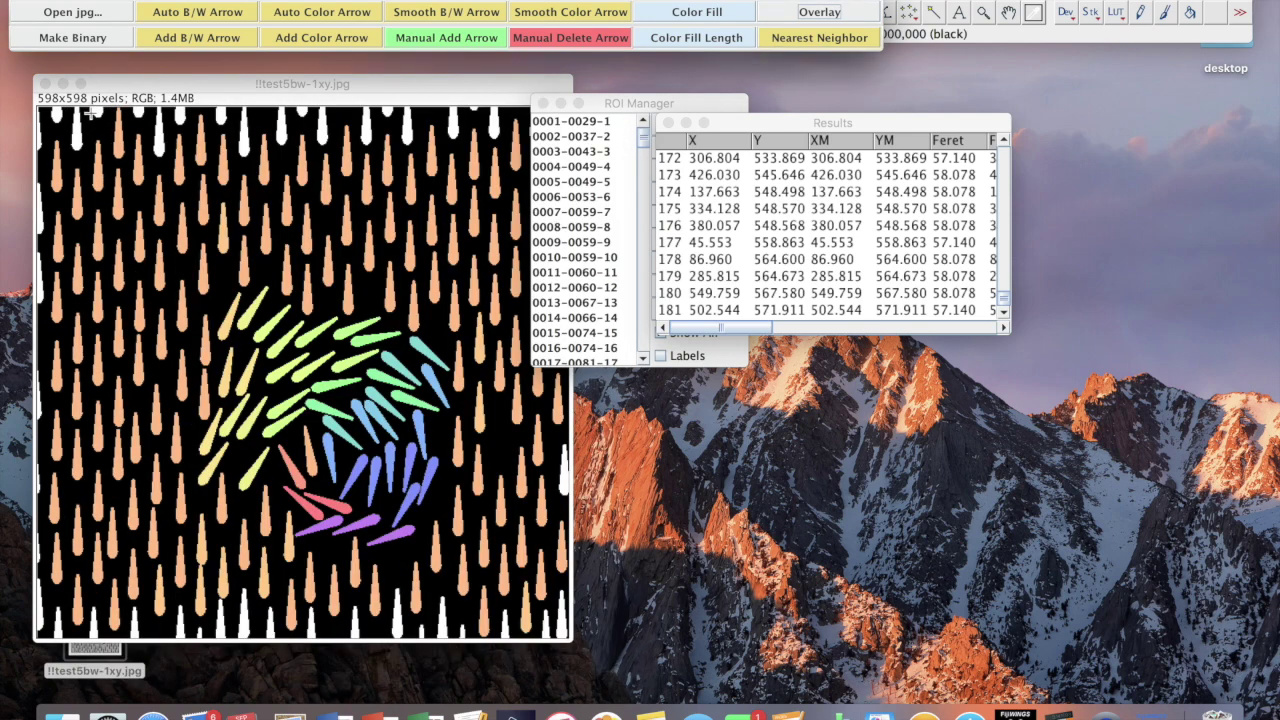
{"action": "left_click", "coordinate": [795, 40]}
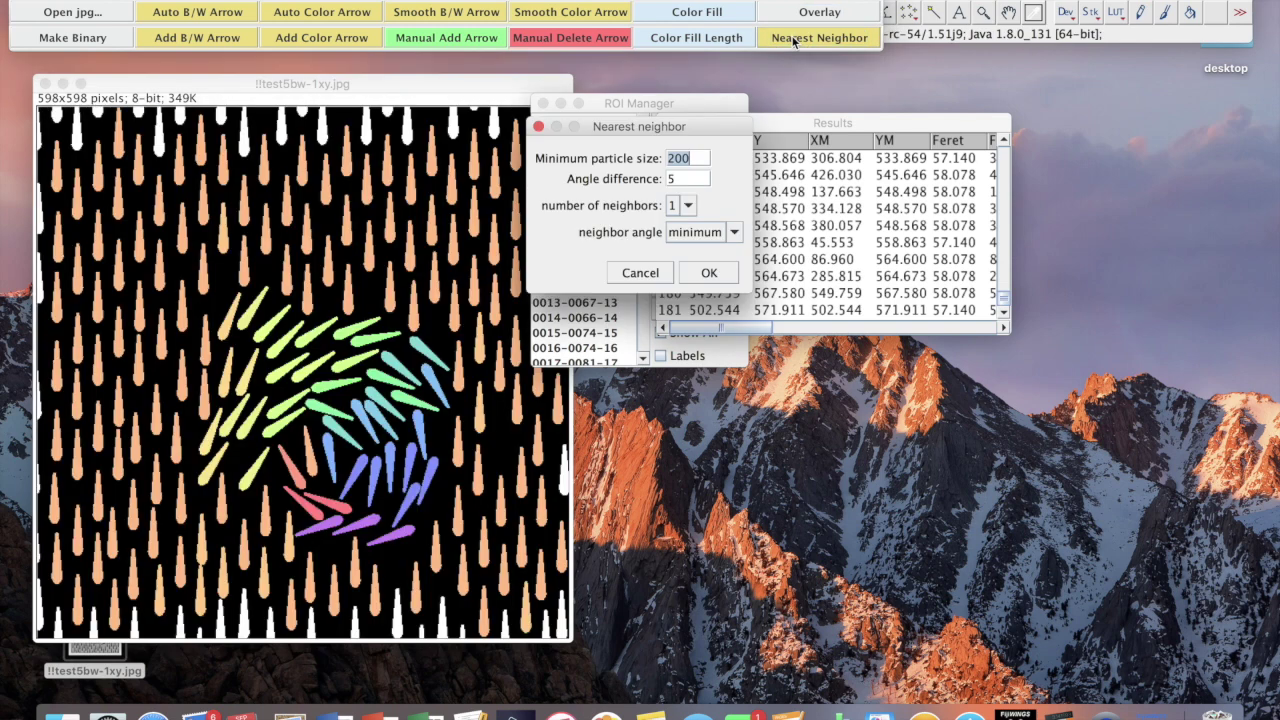
{"action": "left_click", "coordinate": [703, 271]}
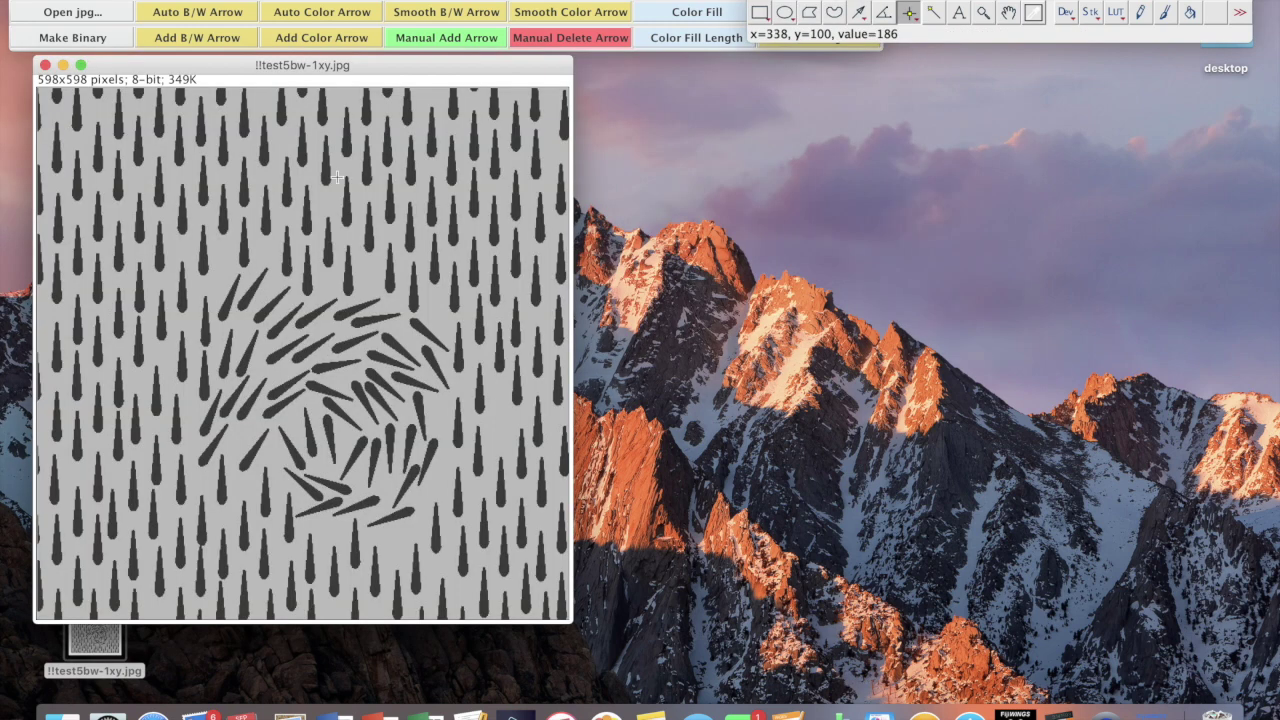
Add a black arrow to one chosen trichome with Add B/W Arrow
{"action": "left_click", "coordinate": [193, 40]}
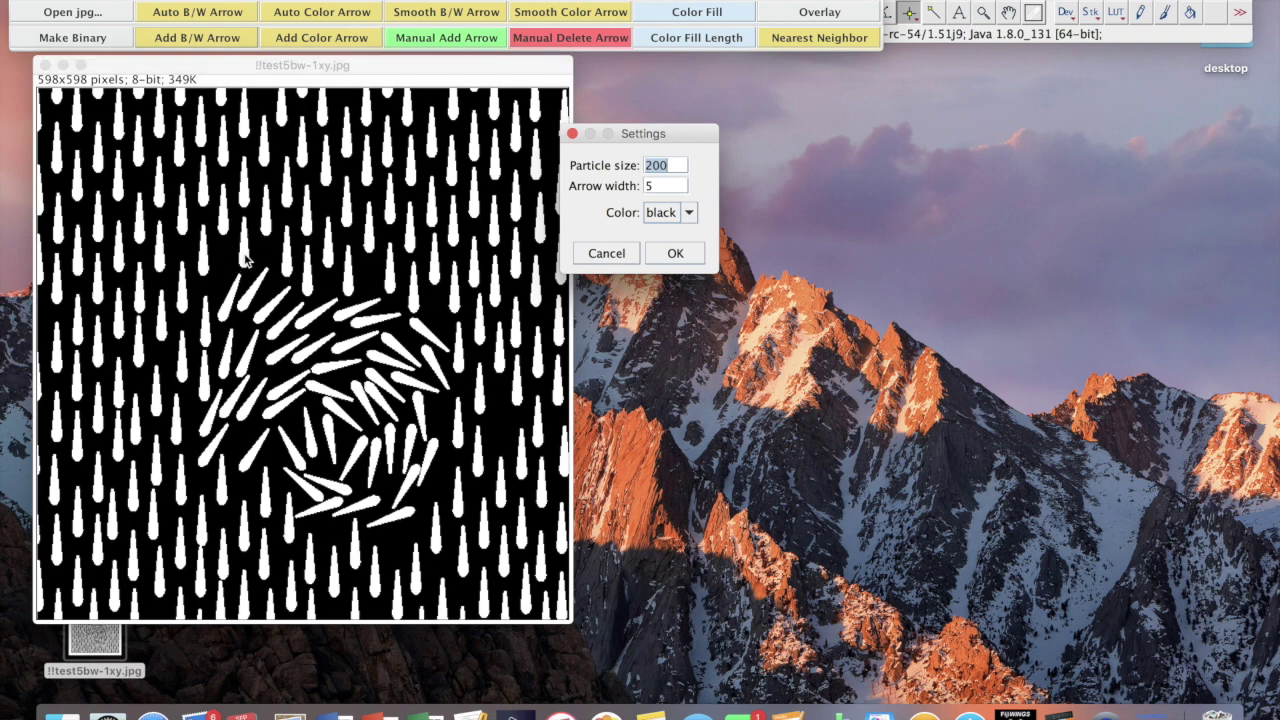
{"action": "left_click", "coordinate": [670, 252]}
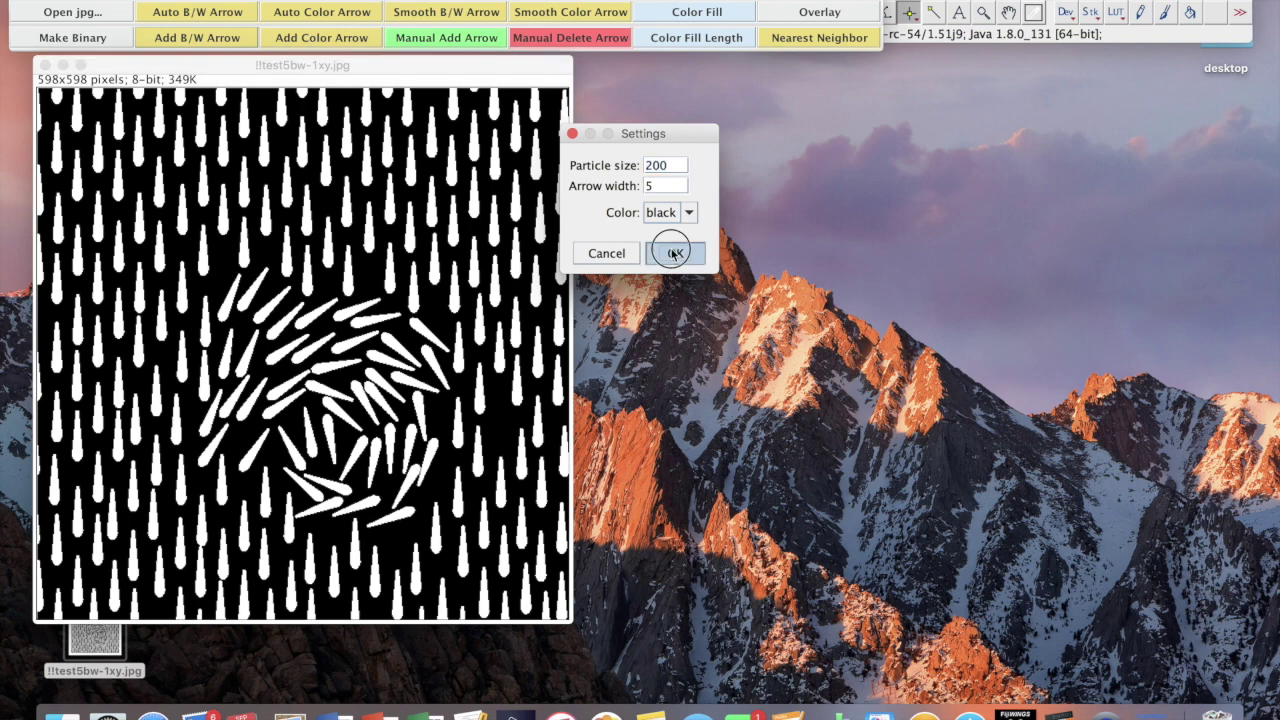
{"action": "left_click", "coordinate": [204, 259]}
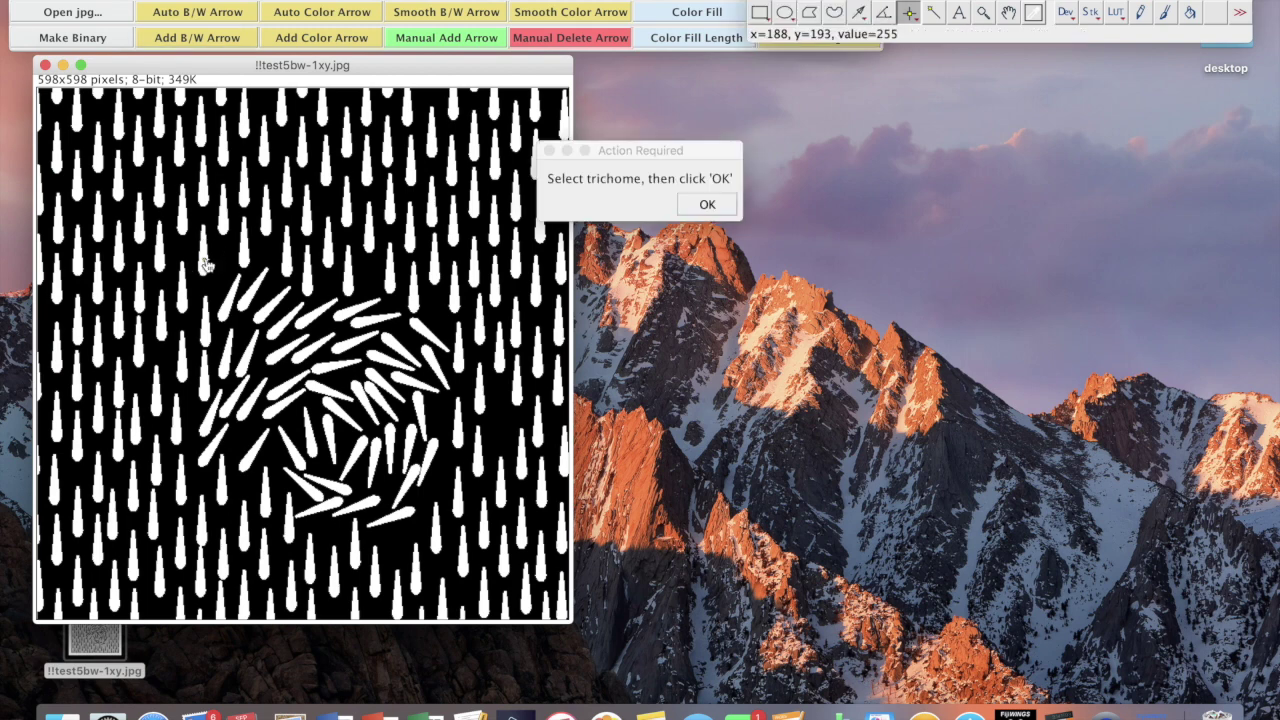
{"action": "left_click", "coordinate": [705, 203]}
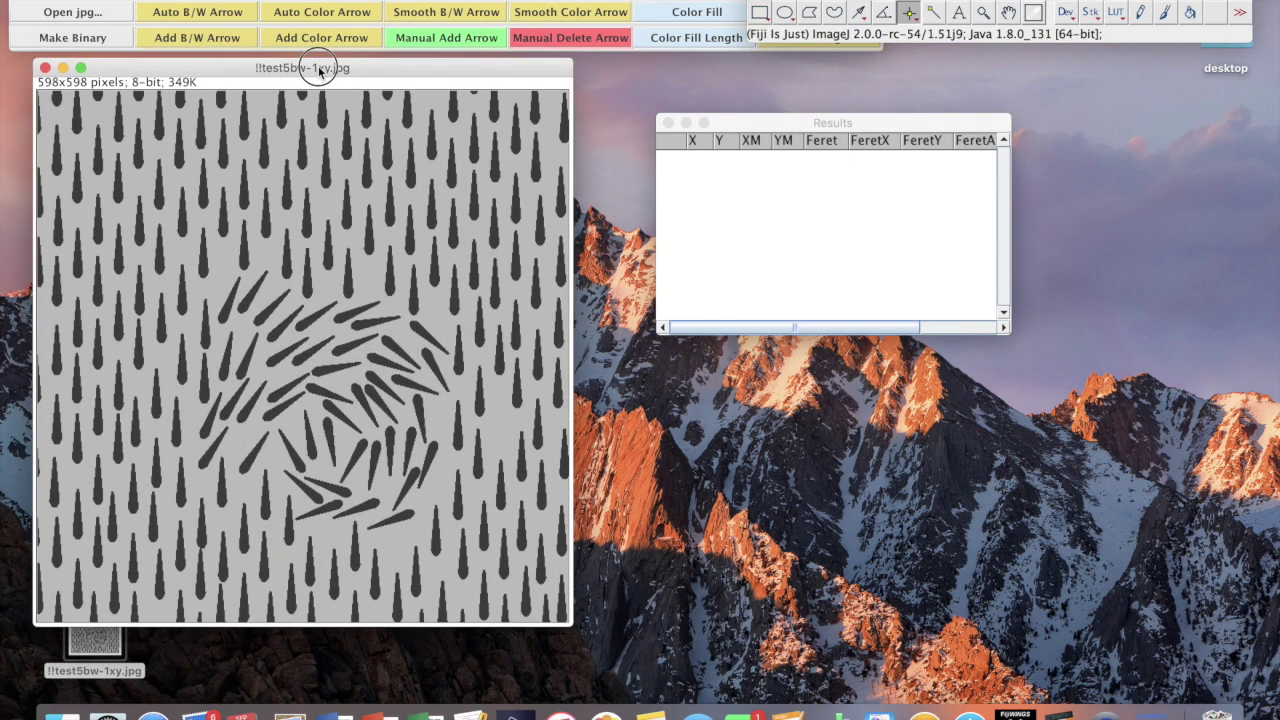
Add a colour arrow to another chosen trichome using particle size 200 and arrow width 5
{"action": "left_click", "coordinate": [325, 38]}
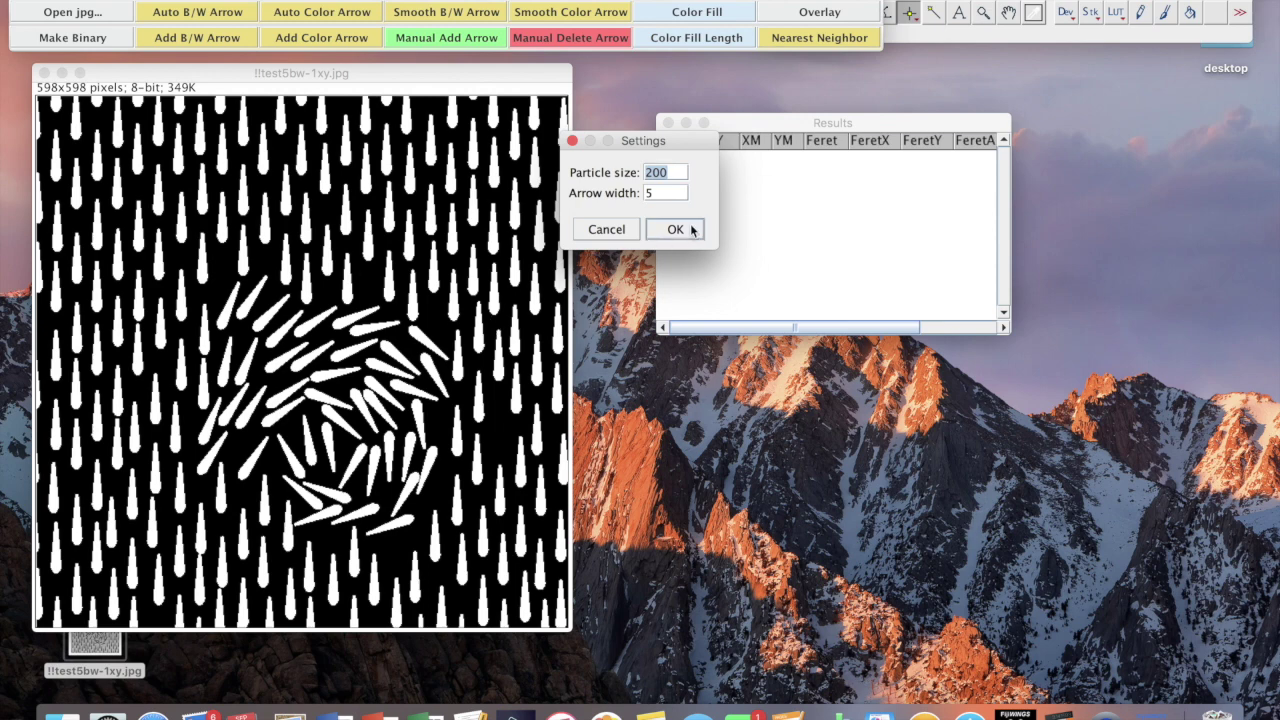
{"action": "left_click", "coordinate": [675, 229]}
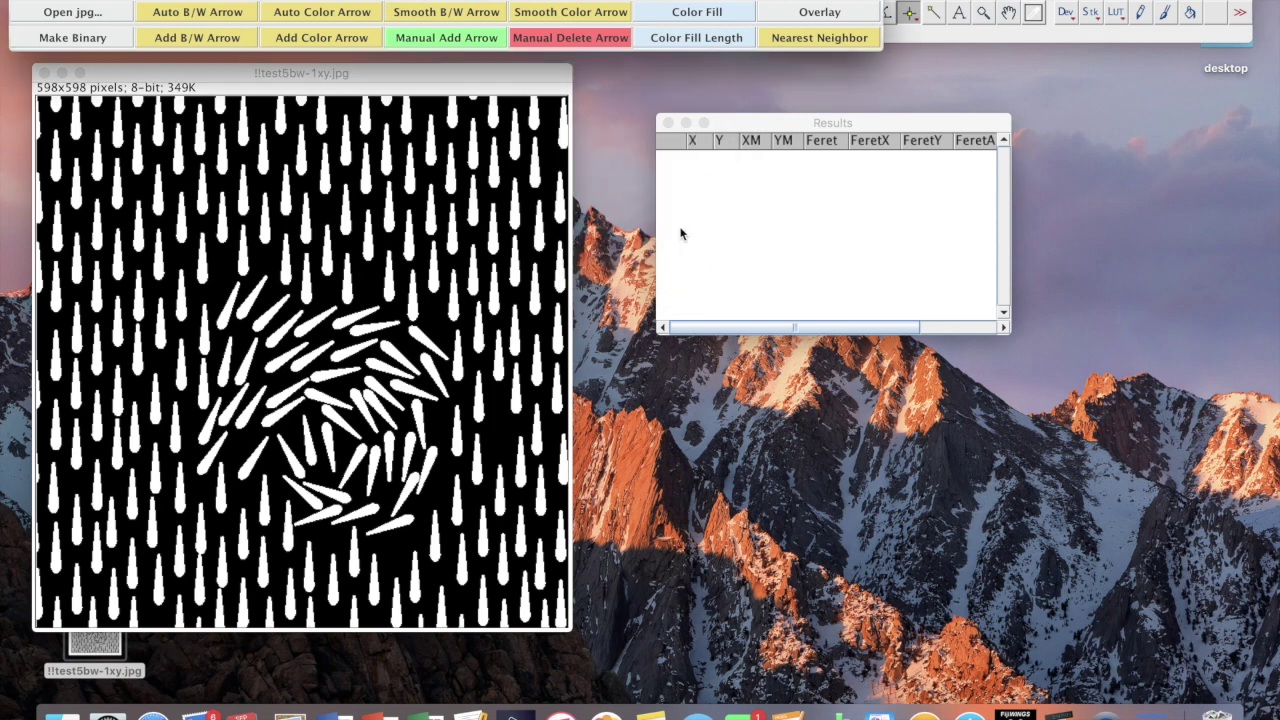
{"action": "left_click", "coordinate": [313, 455]}
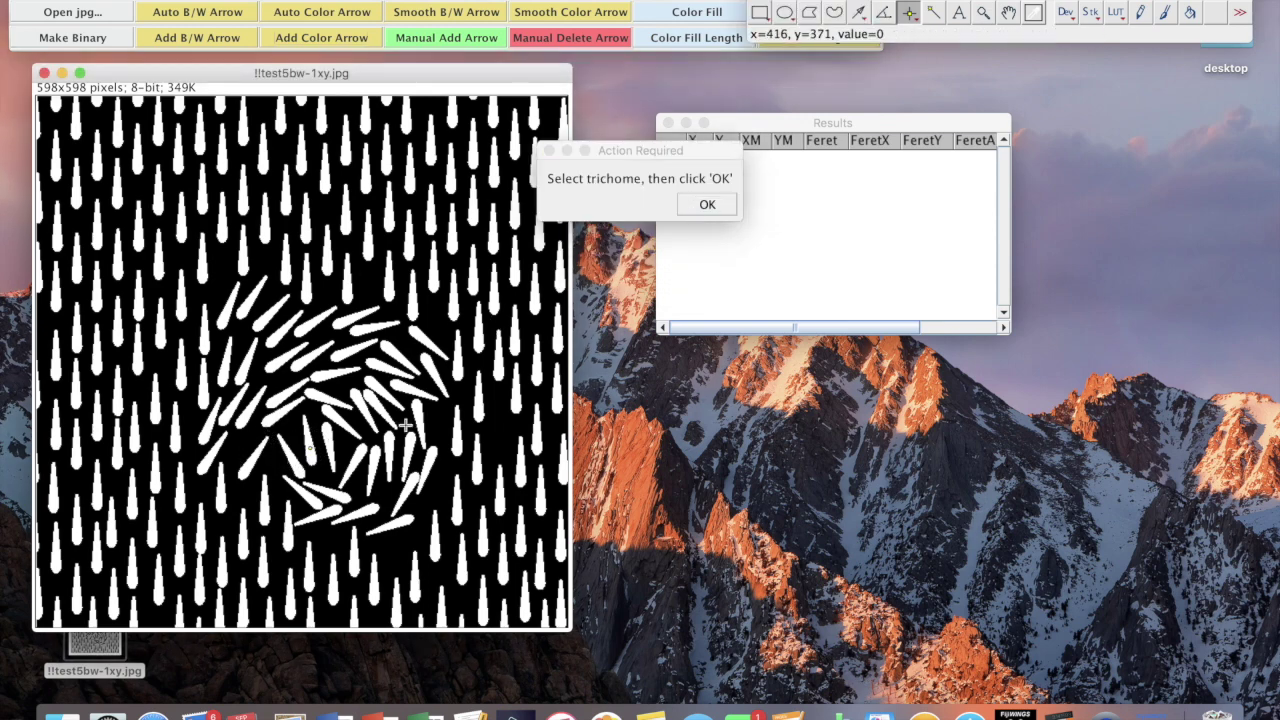
{"action": "left_click", "coordinate": [707, 204]}
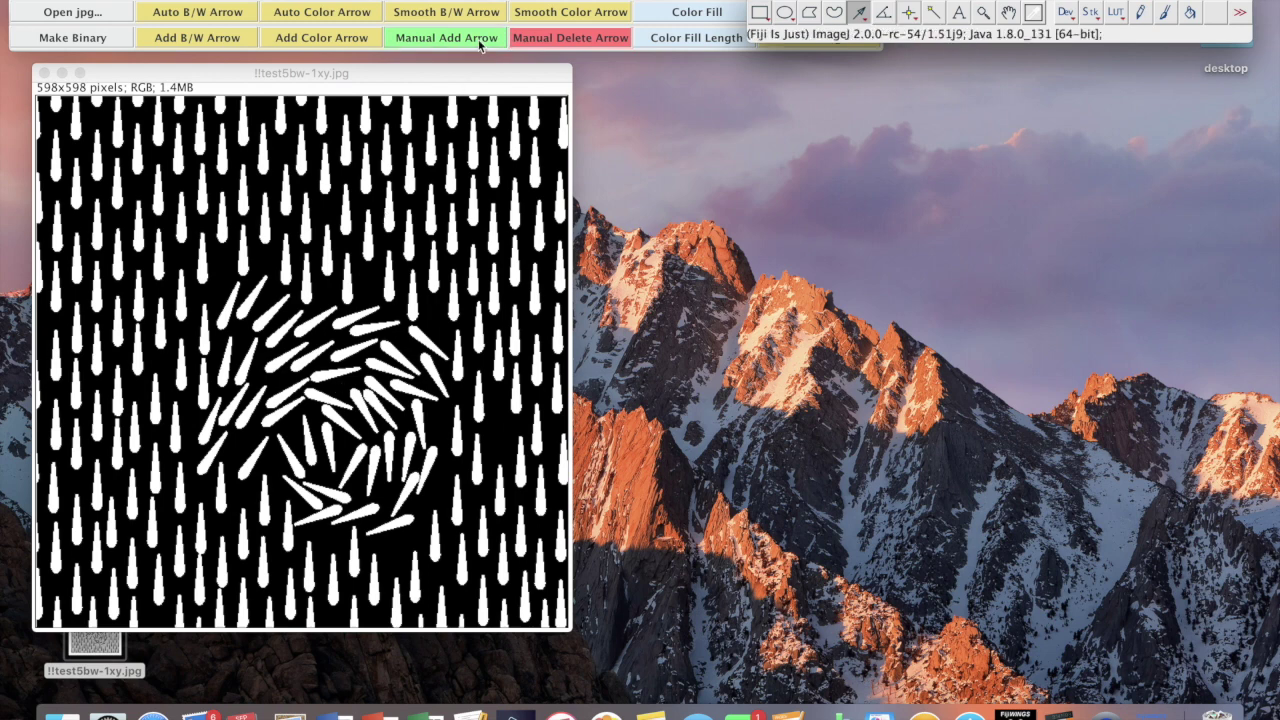
Set Manual Add Arrow to filled white arrows with width 2 and size 10
{"action": "left_click", "coordinate": [480, 40]}
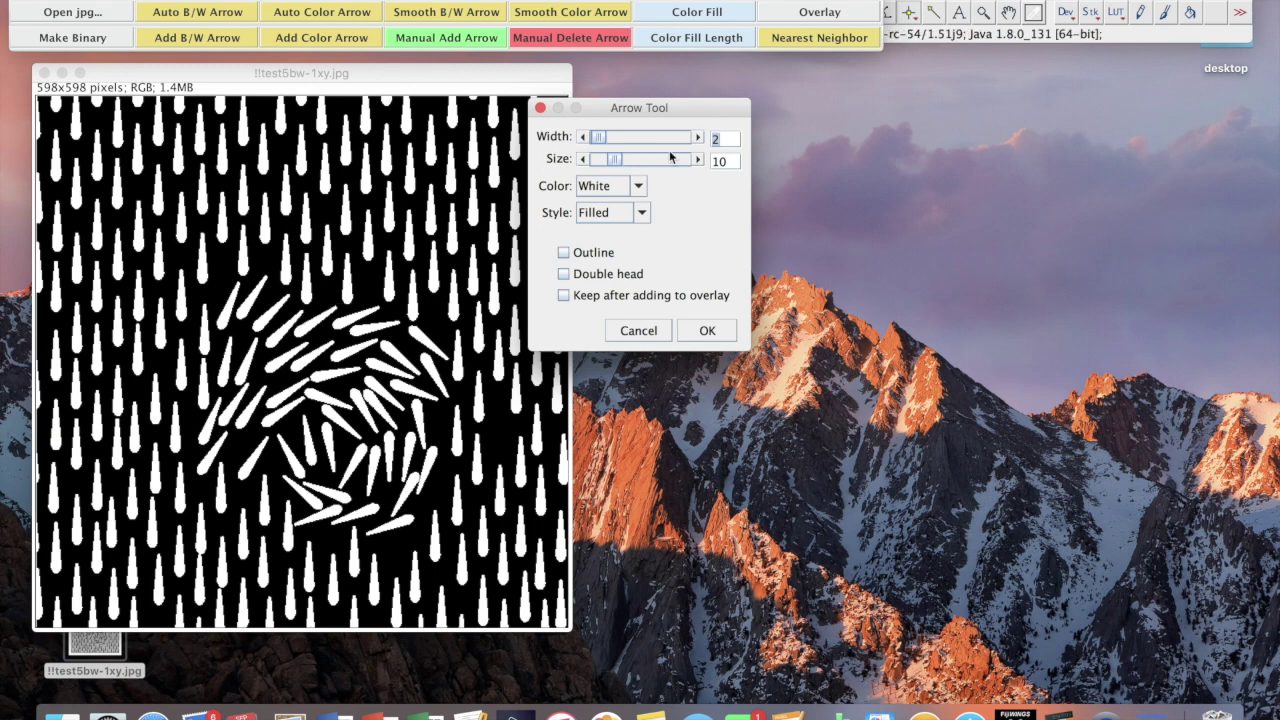
{"action": "left_click", "coordinate": [692, 331]}
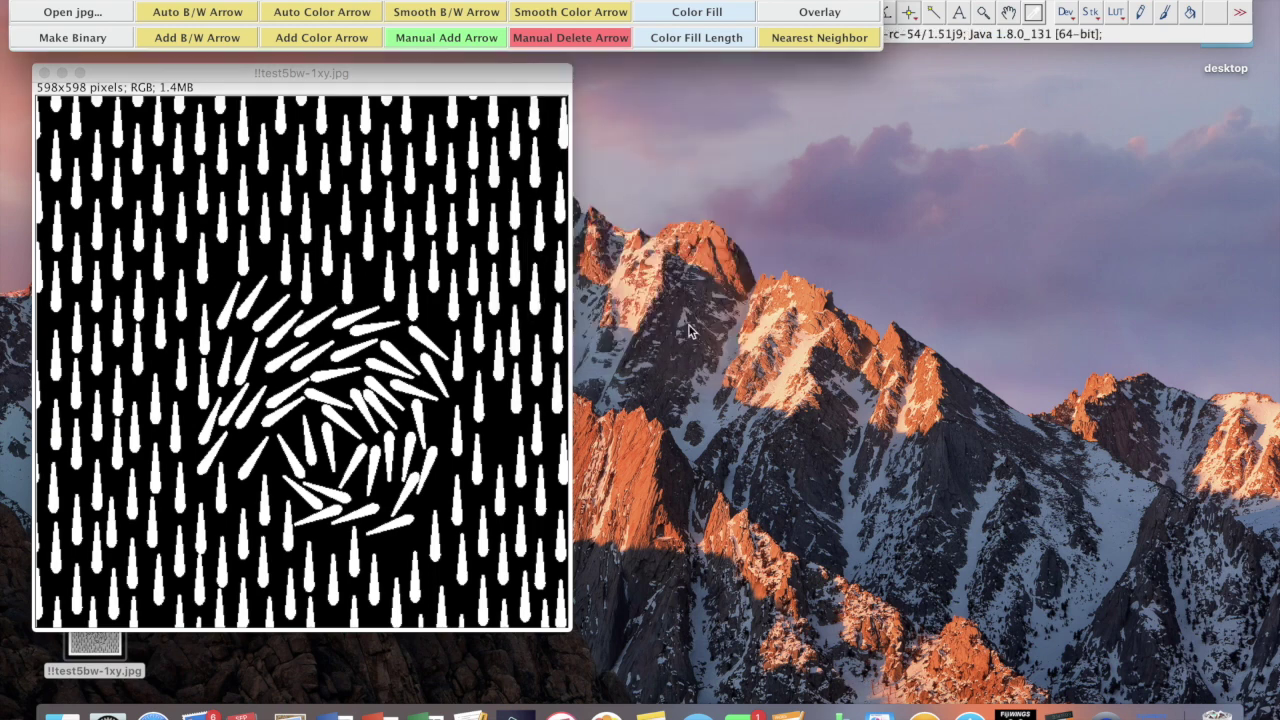